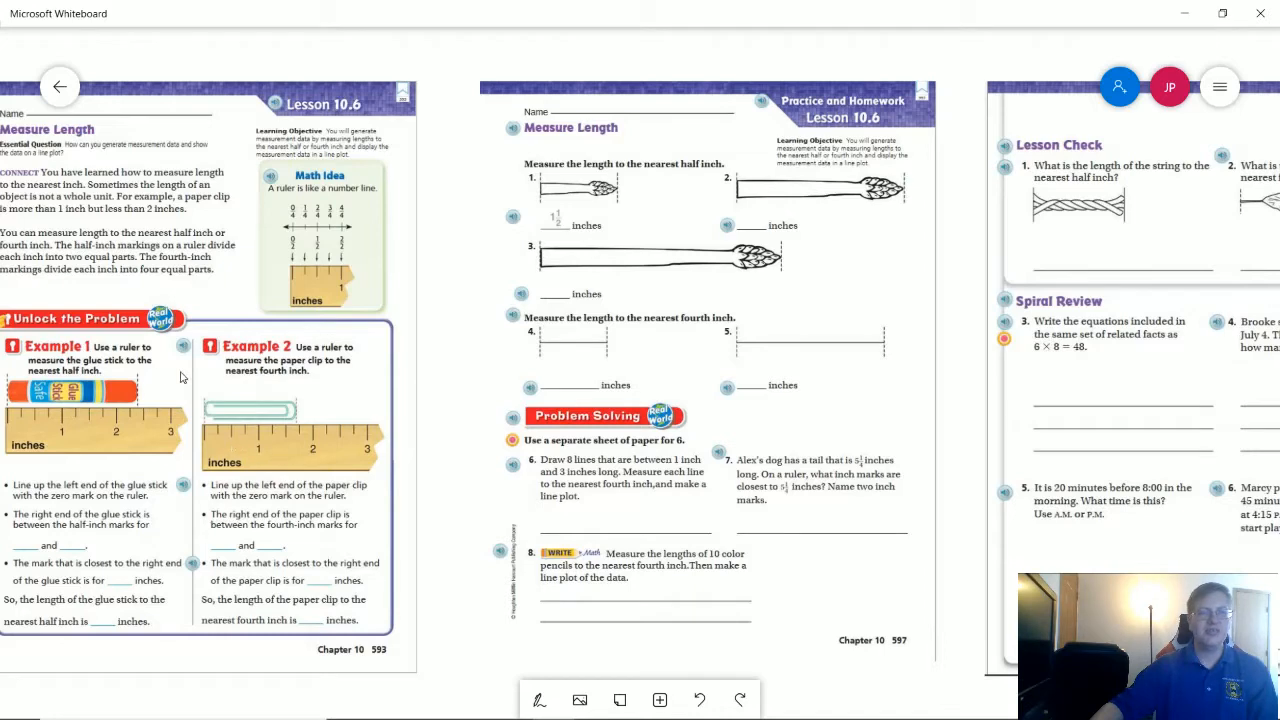
# Line up the lesson page's ruler over the homework drawings to measure item 2
pyautogui.moveTo(181, 377); pyautogui.dragTo(160, 346)
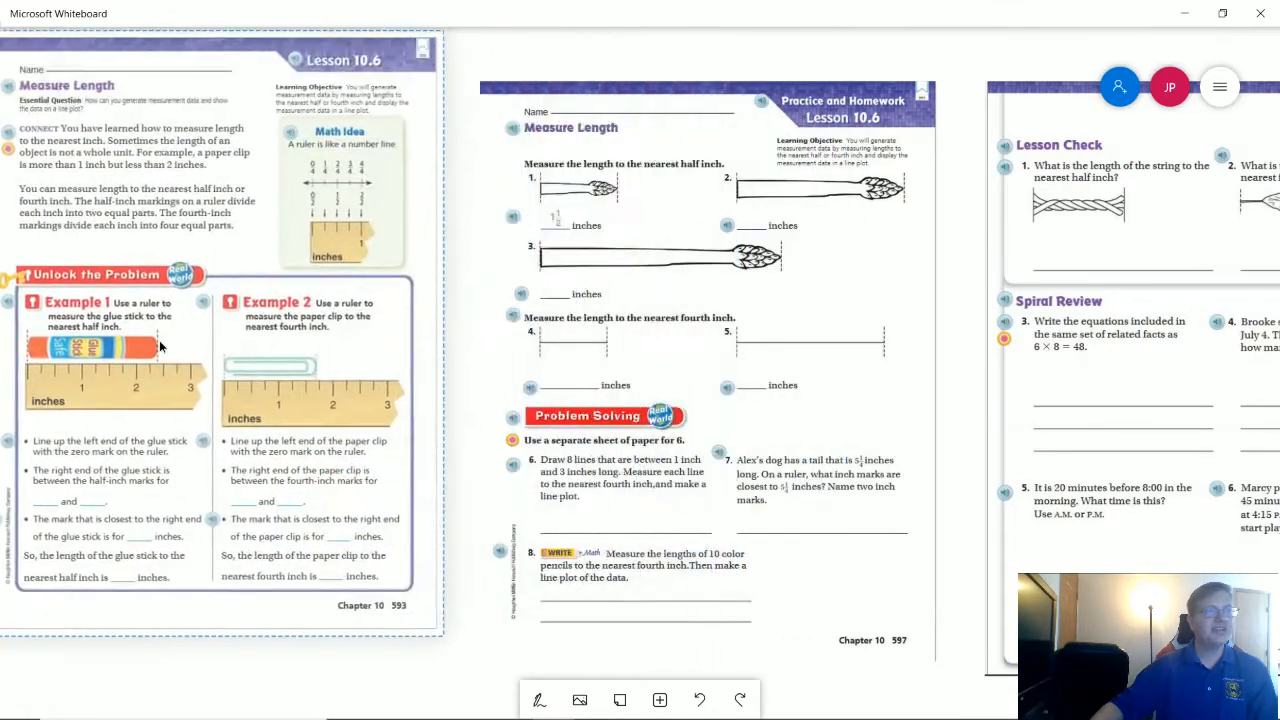
pyautogui.moveTo(160, 346); pyautogui.dragTo(162, 378)
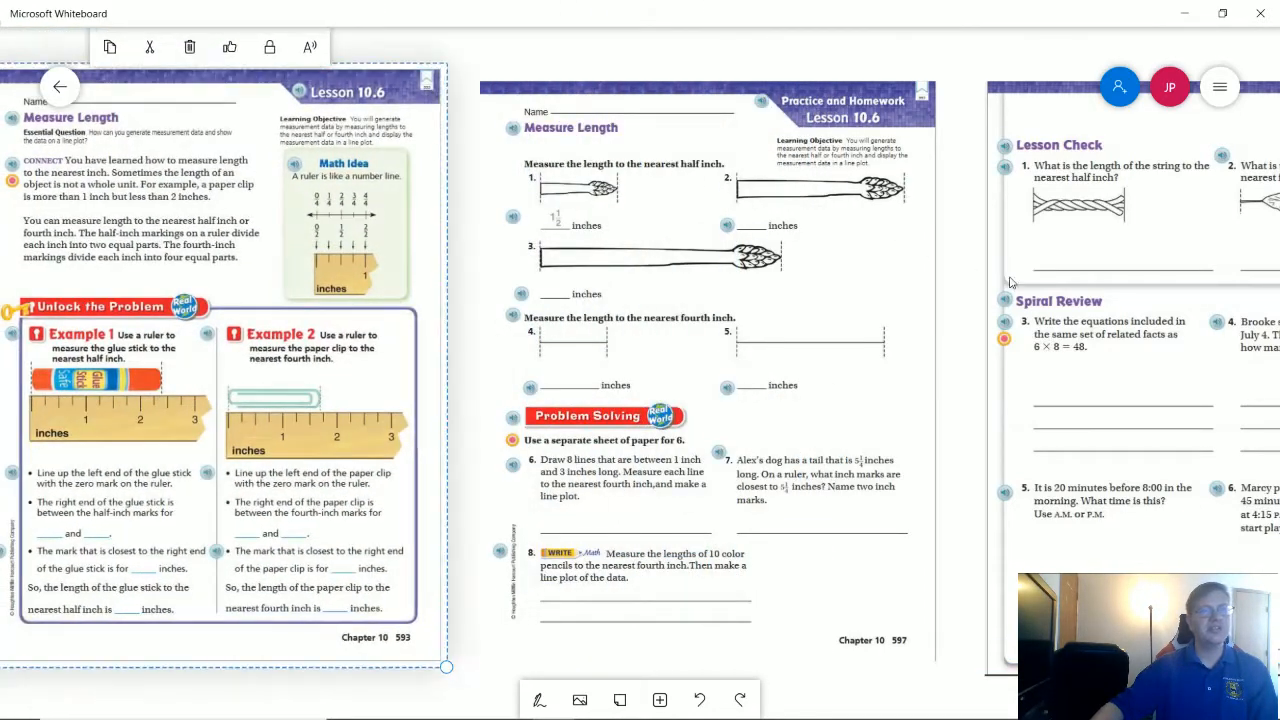
pyautogui.scroll(3, 954, 294)
pyautogui.scroll(3, 954, 294)
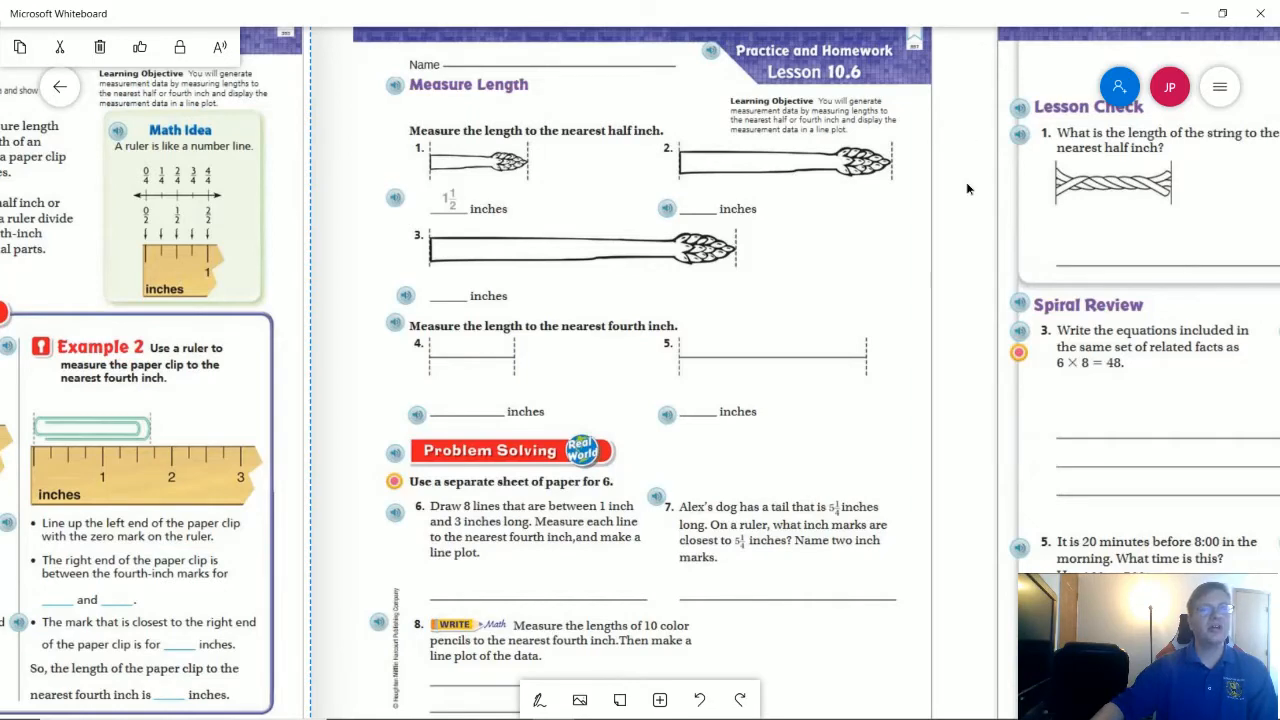
pyautogui.moveTo(966, 188); pyautogui.dragTo(1072, 177)
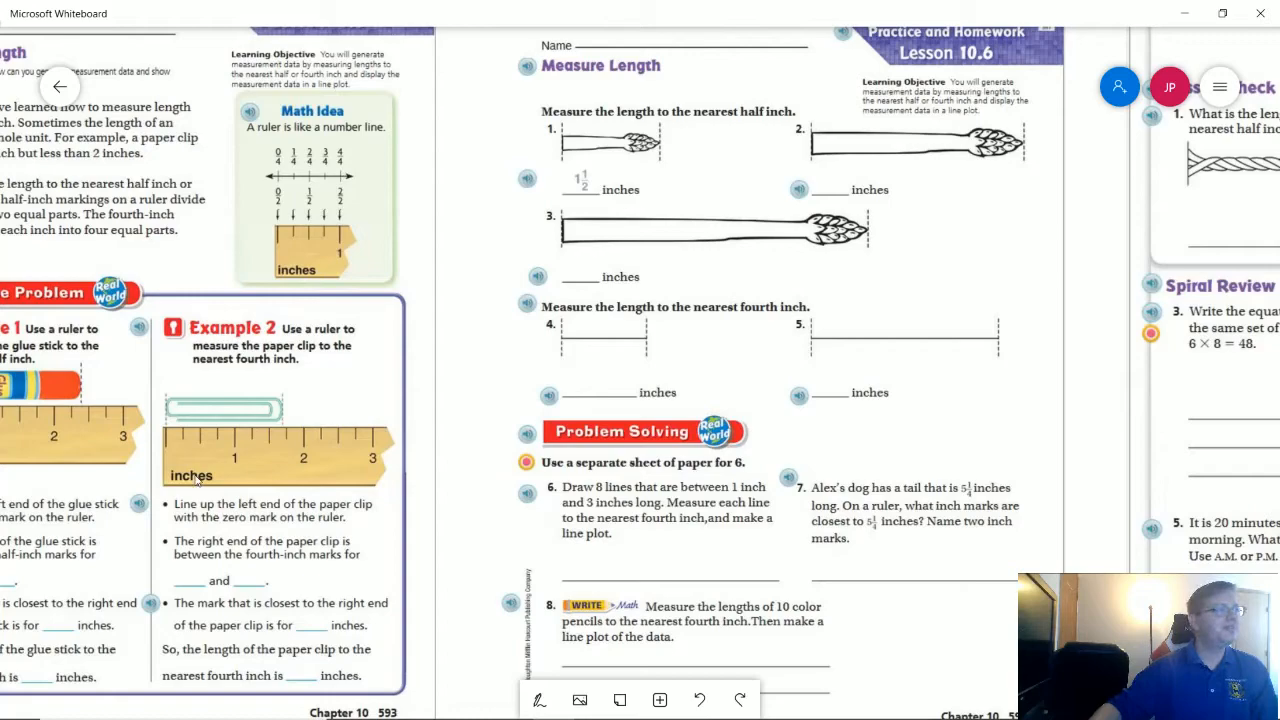
pyautogui.moveTo(213, 505)
pyautogui.mouseDown()
pyautogui.moveTo(847, 268)
pyautogui.moveTo(863, 232)
pyautogui.mouseUp()
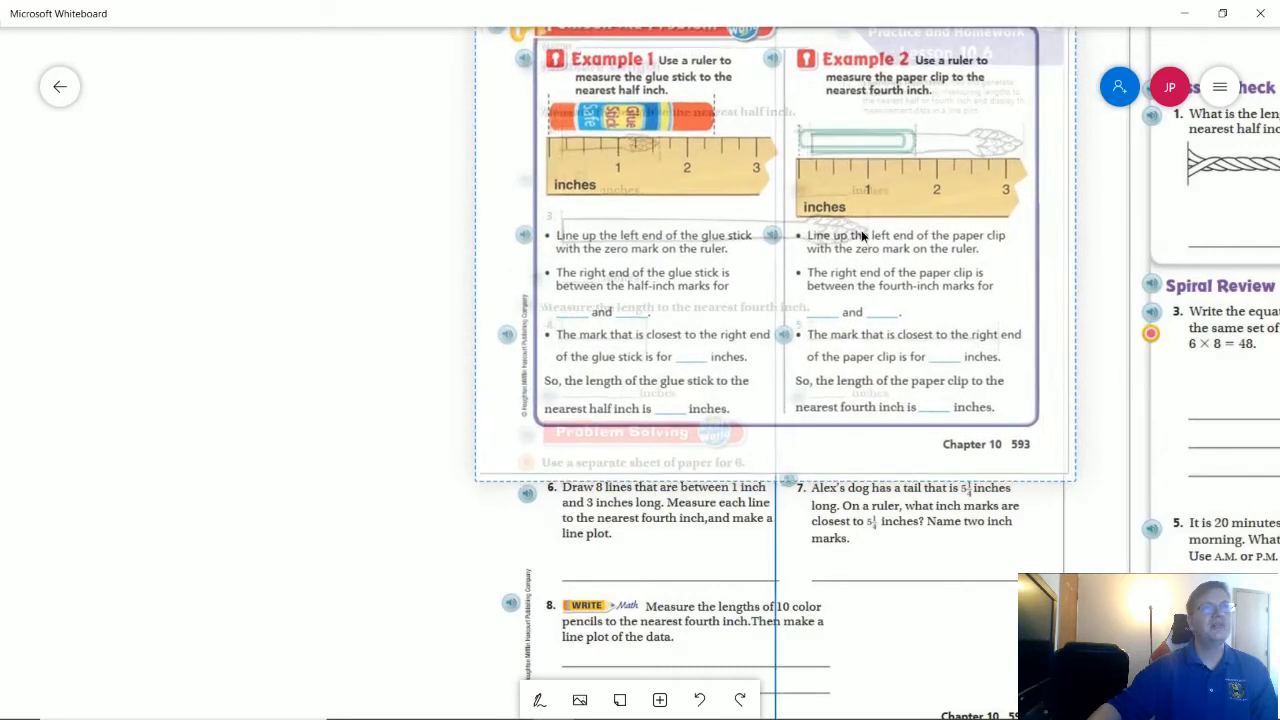
pyautogui.moveTo(863, 232)
pyautogui.mouseDown()
pyautogui.moveTo(1110, 260)
pyautogui.moveTo(1107, 232)
pyautogui.moveTo(256, 476)
pyautogui.mouseUp()
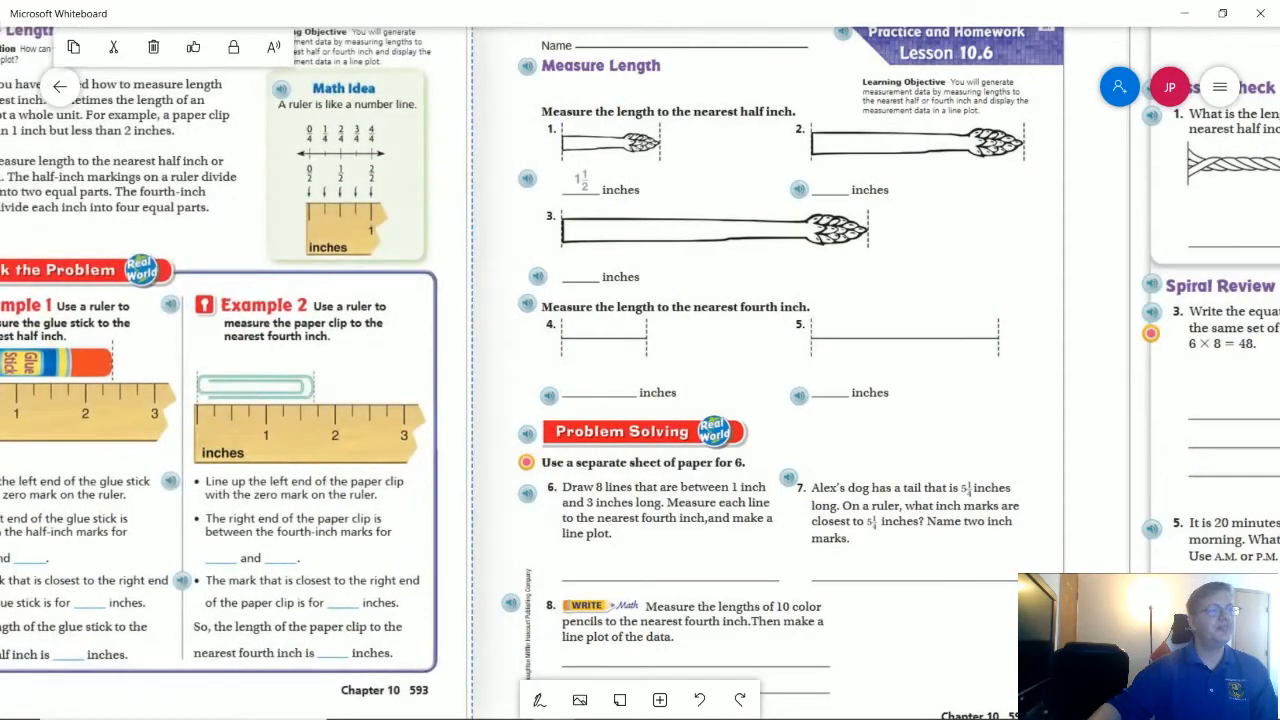
# Ink 3 in item 2's inches blank and finish inking
pyautogui.click(538, 699)
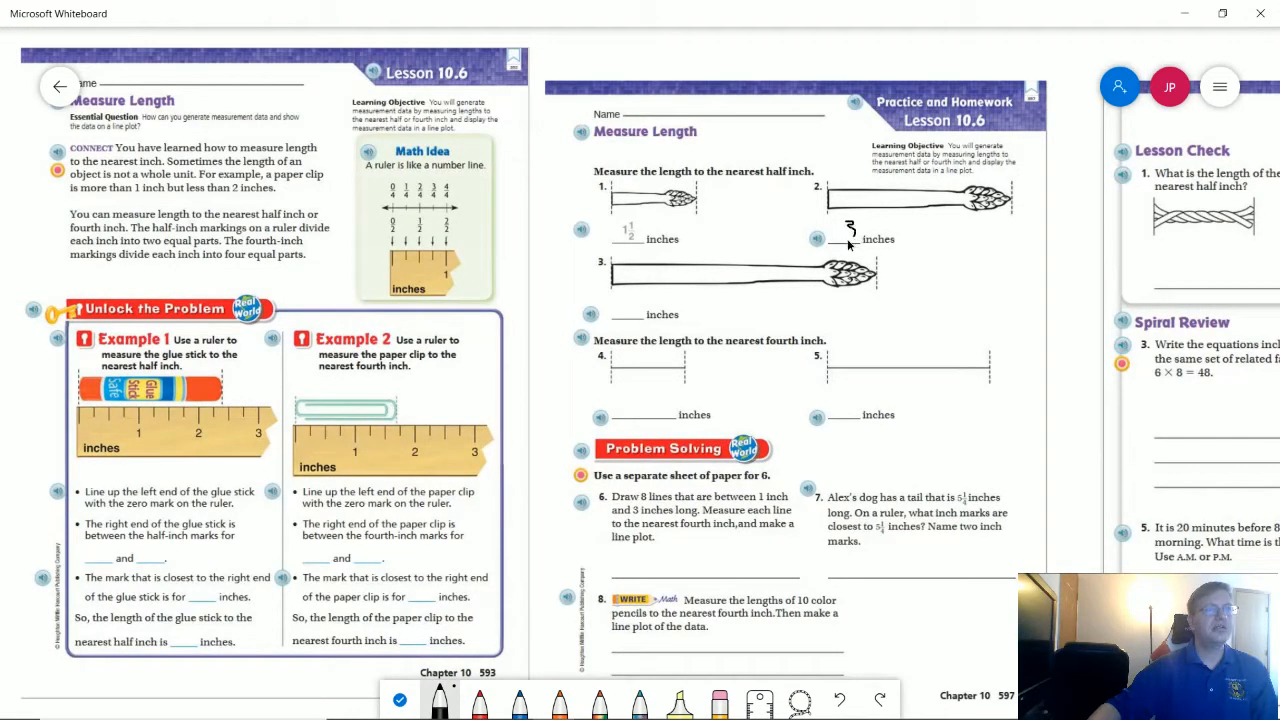
pyautogui.moveTo(848, 244); pyautogui.dragTo(841, 241)
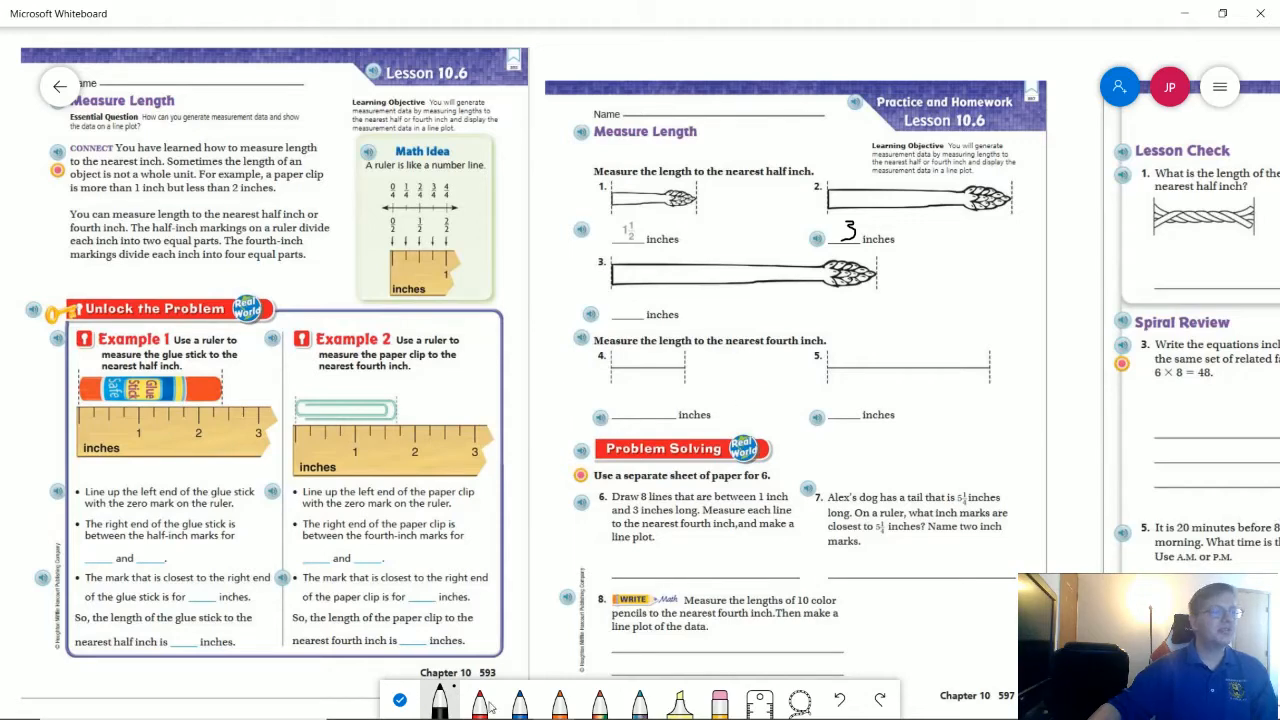
pyautogui.click(399, 699)
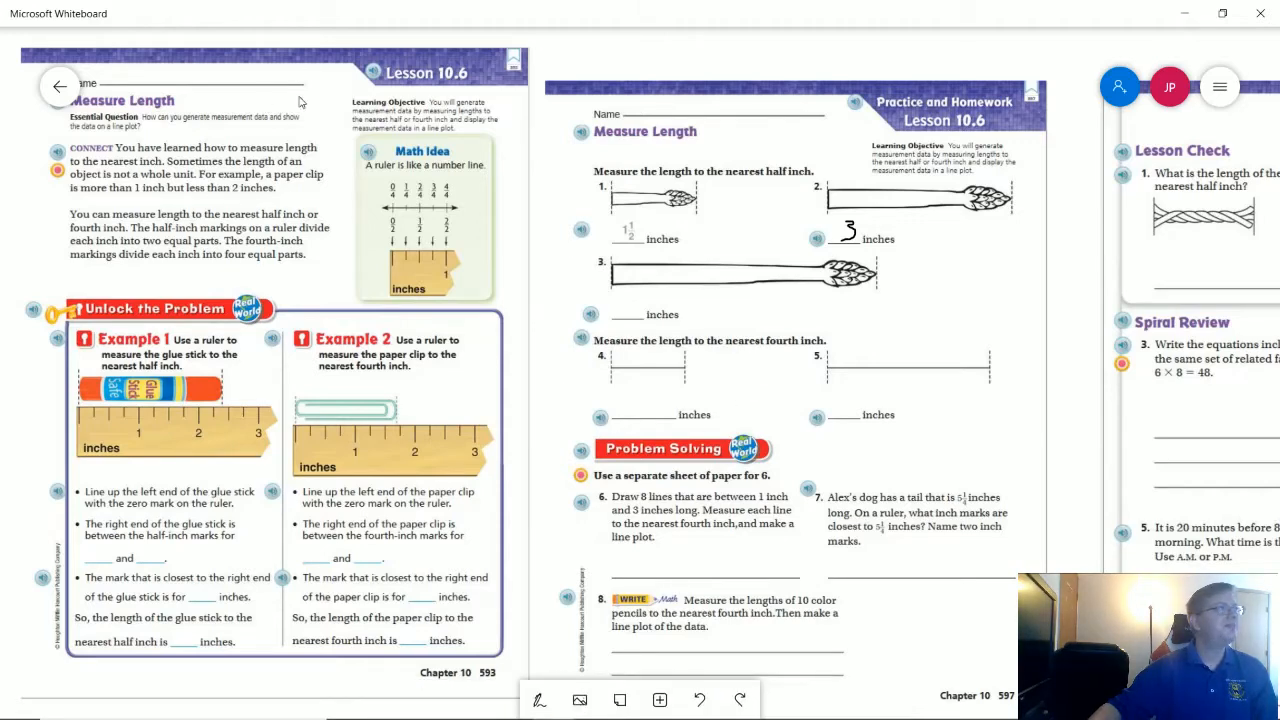
# Overlay the lesson page's ruler on item 4 to measure it, then move the page back left
pyautogui.moveTo(273, 261); pyautogui.dragTo(494, 329)
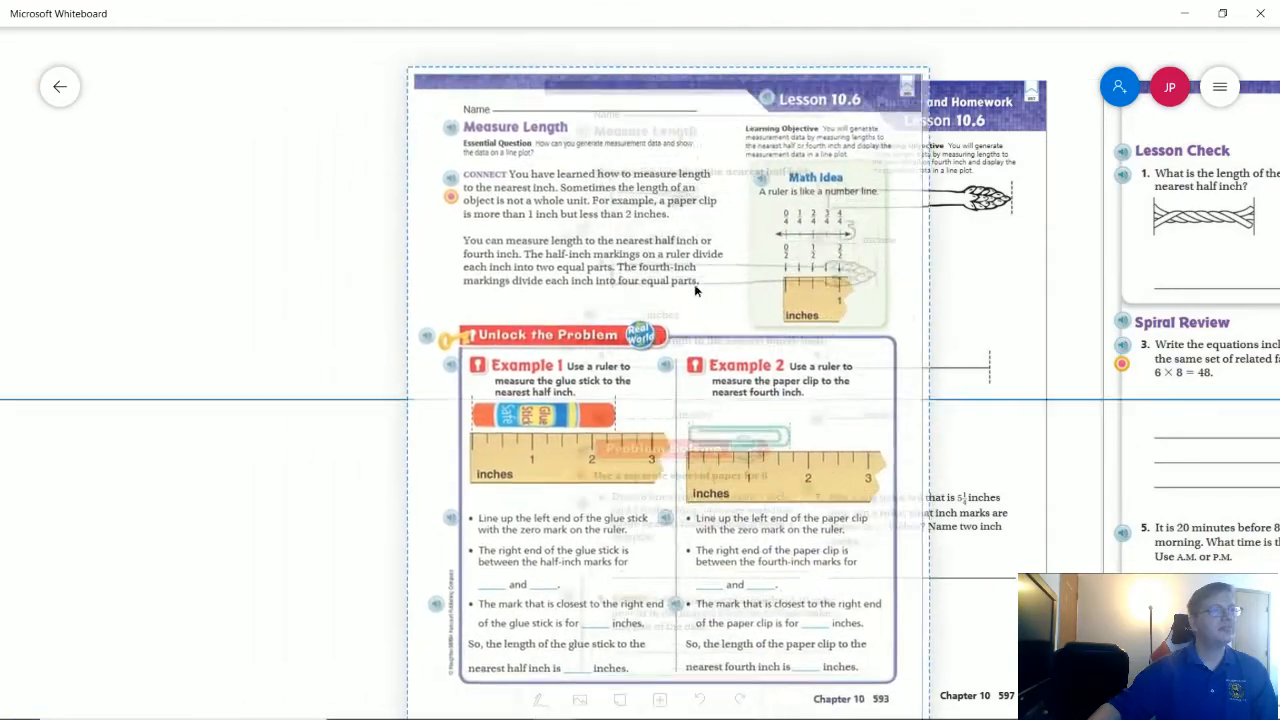
pyautogui.moveTo(494, 329)
pyautogui.mouseDown()
pyautogui.moveTo(801, 196)
pyautogui.moveTo(826, 228)
pyautogui.moveTo(639, 186)
pyautogui.moveTo(590, 200)
pyautogui.mouseUp()
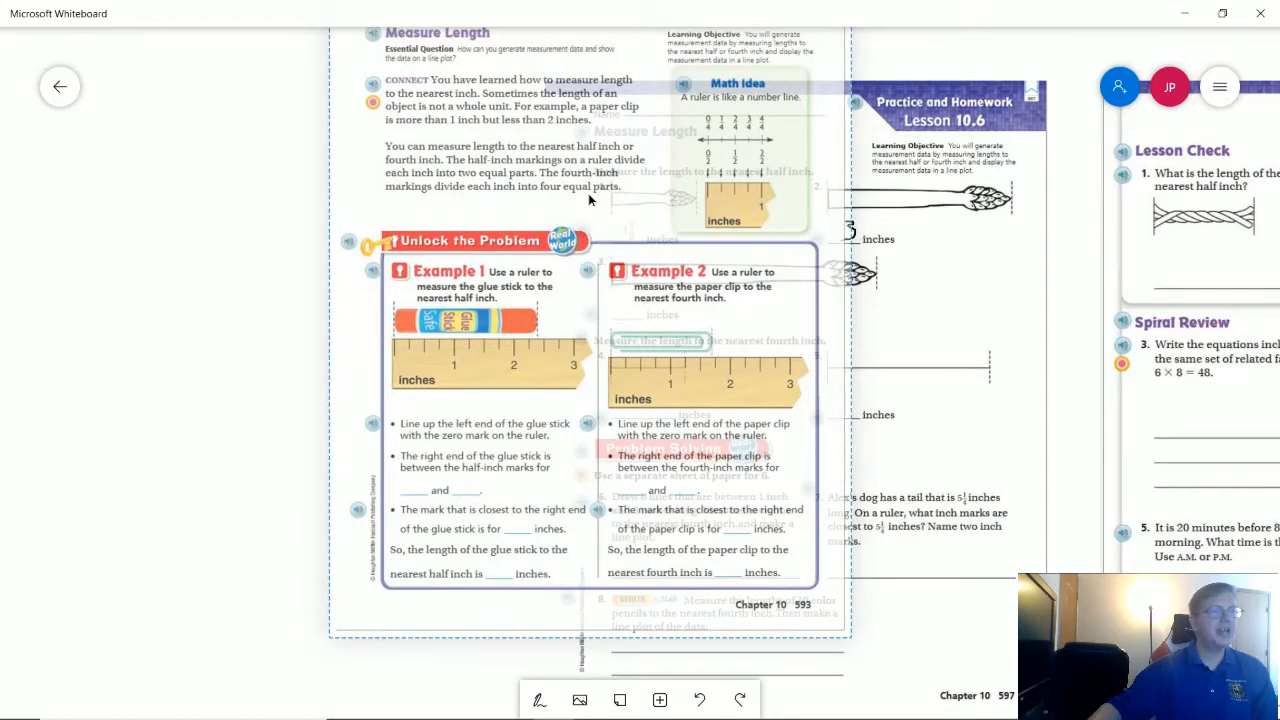
pyautogui.moveTo(588, 199)
pyautogui.mouseDown()
pyautogui.moveTo(244, 205)
pyautogui.moveTo(216, 294)
pyautogui.moveTo(234, 330)
pyautogui.mouseUp()
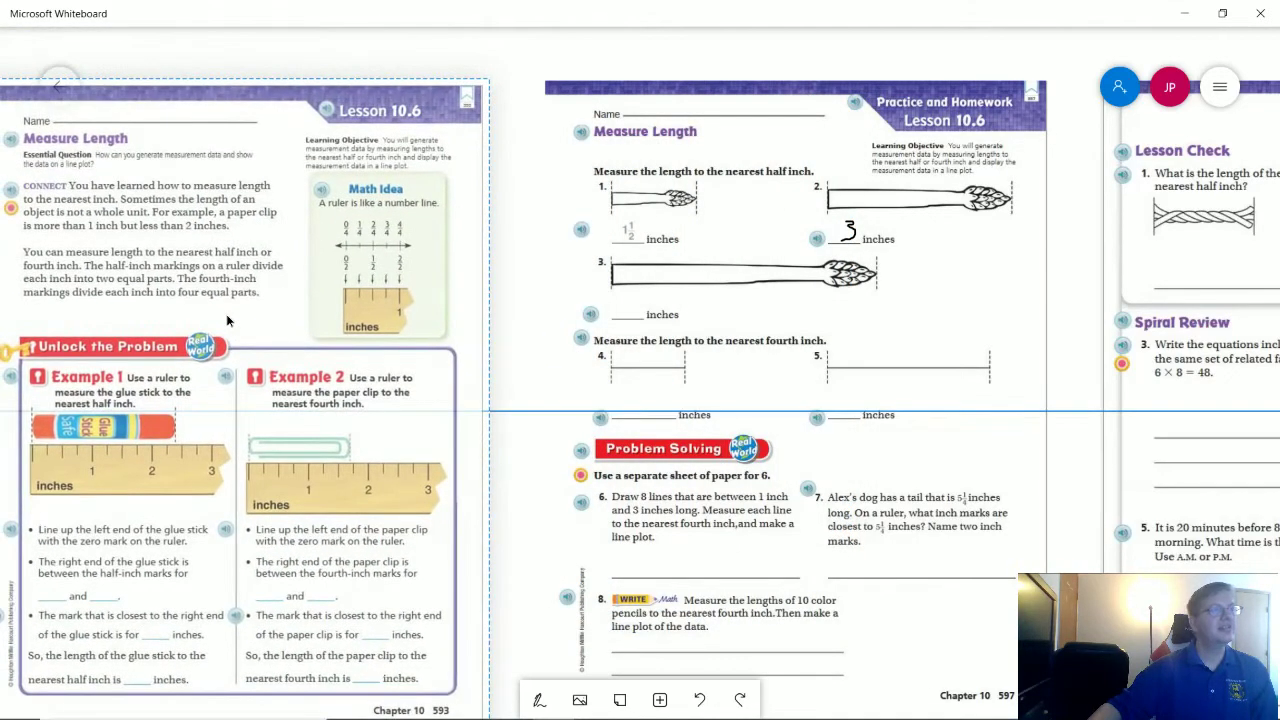
# Ink 1 1/4 in item 4's inches blank and finish inking
pyautogui.click(541, 703)
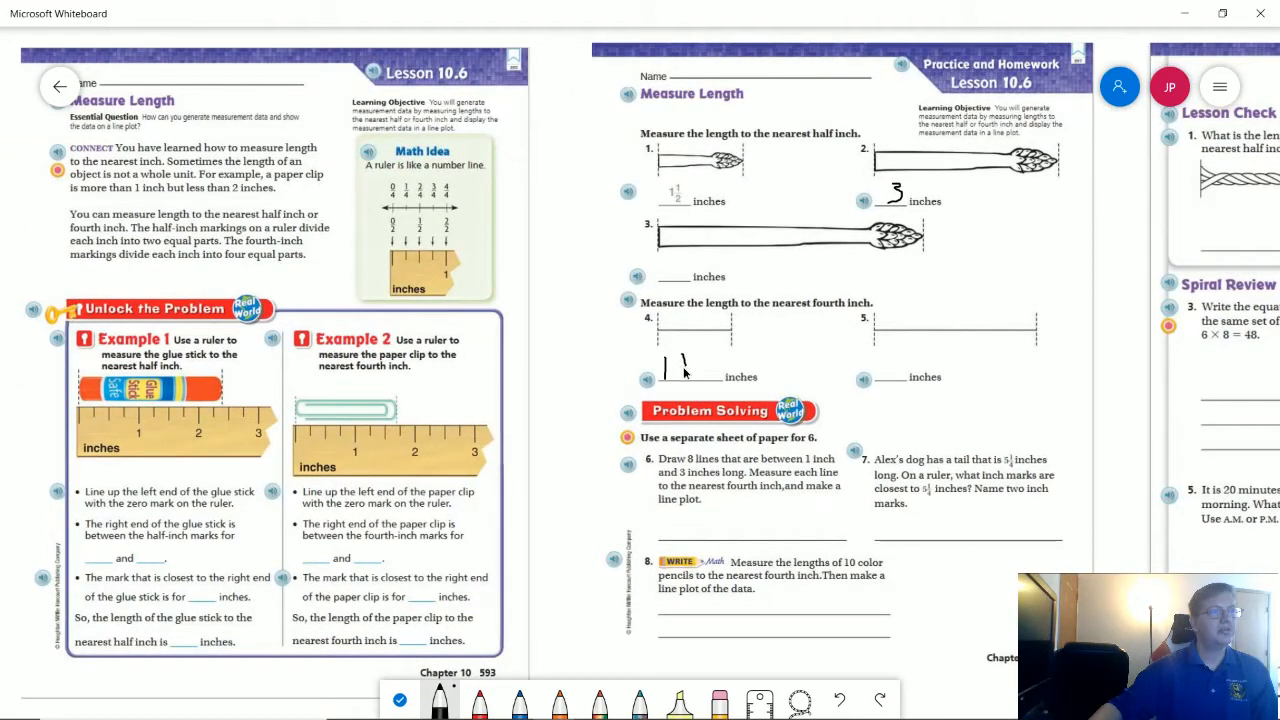
pyautogui.moveTo(678, 367)
pyautogui.mouseDown()
pyautogui.moveTo(700, 367)
pyautogui.moveTo(696, 378)
pyautogui.mouseUp()
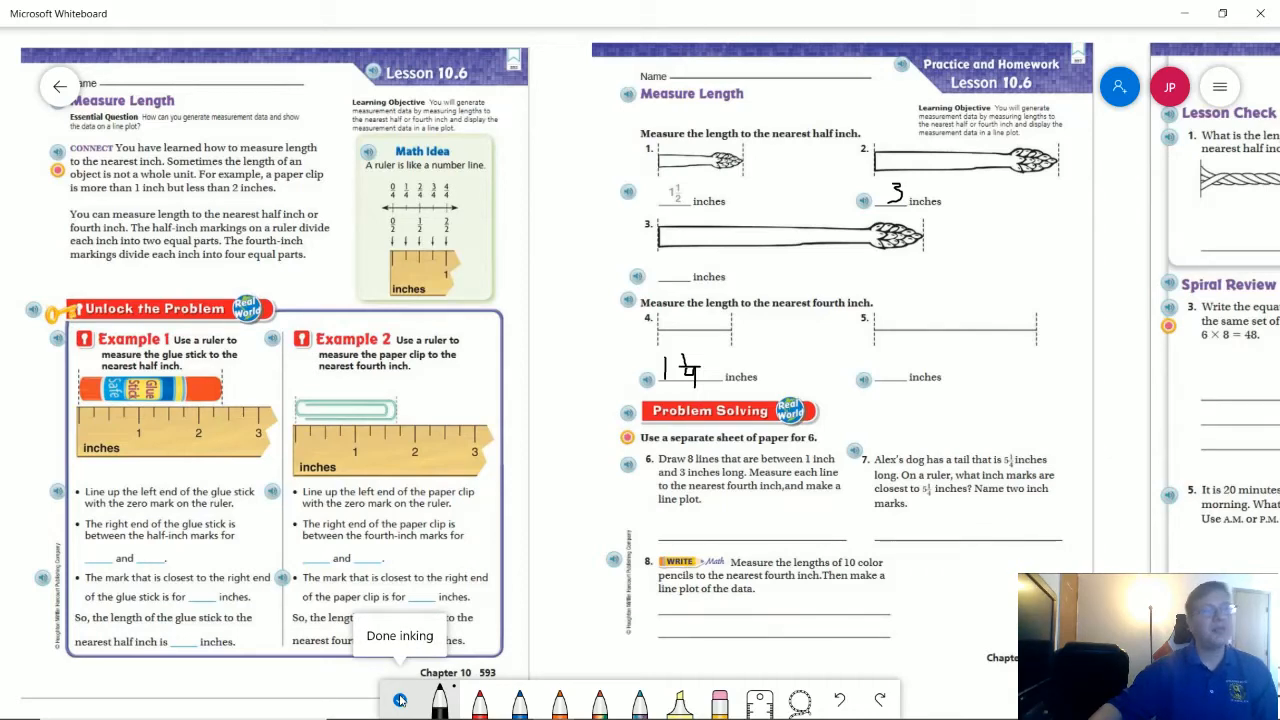
pyautogui.click(399, 700)
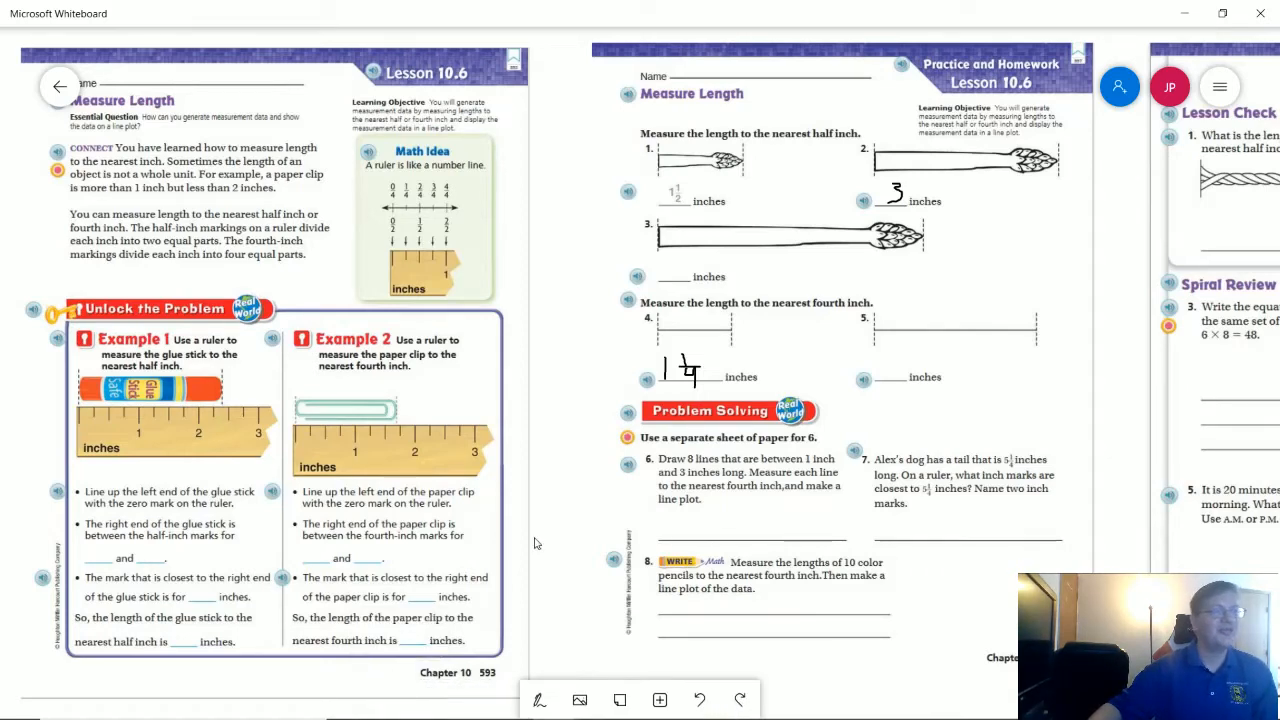
# Pan the board so the right-hand Lesson Check page comes into view
pyautogui.moveTo(1128, 286); pyautogui.dragTo(890, 250)
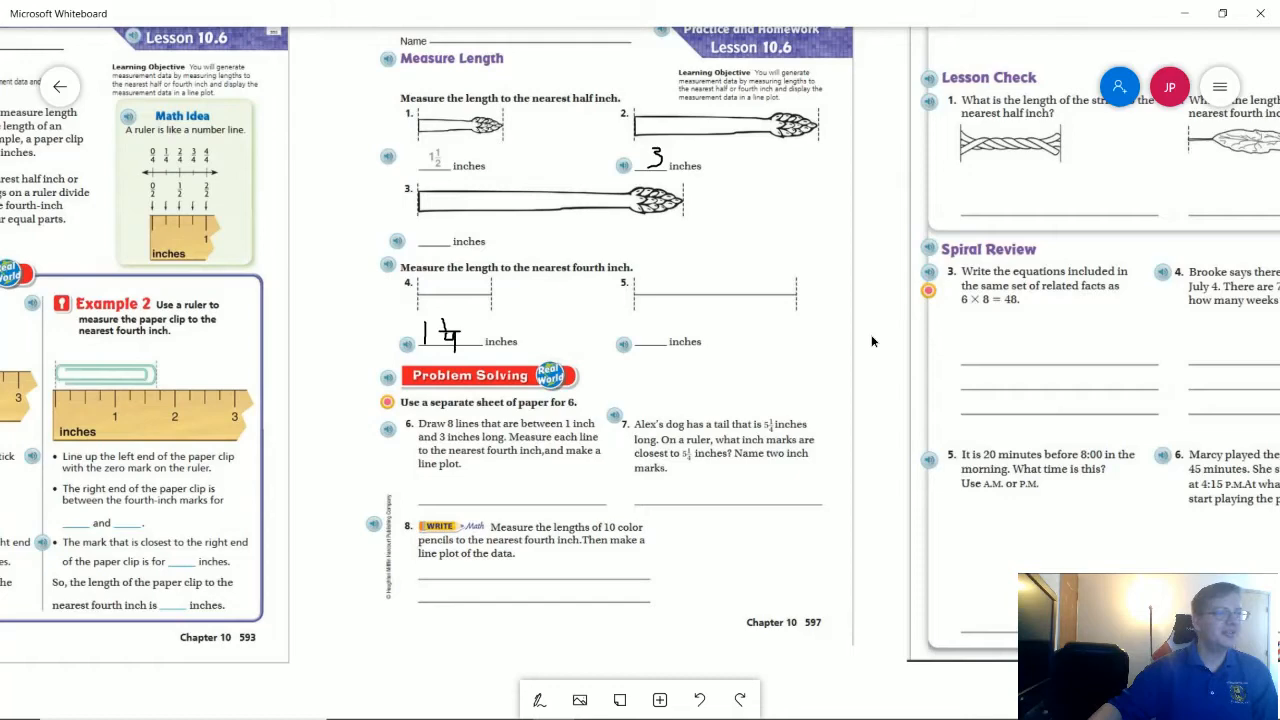
pyautogui.scroll(-1, 871, 341)
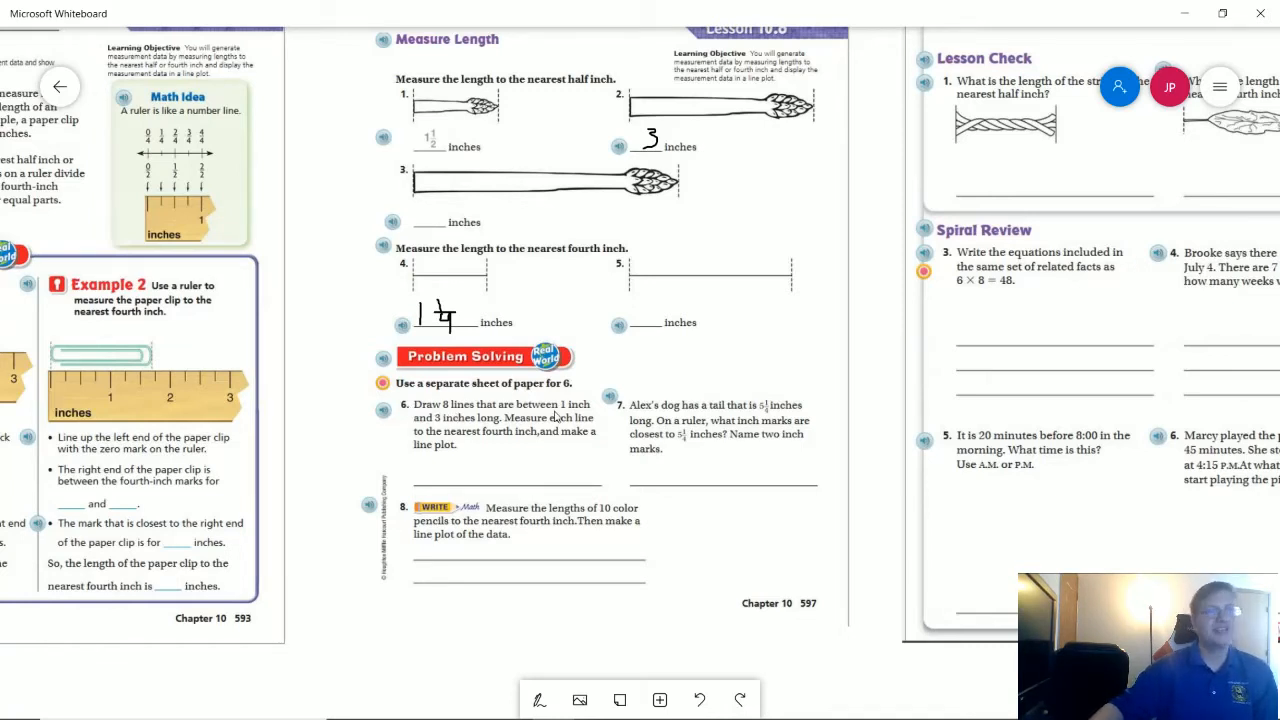
pyautogui.scroll(-3, 867, 233)
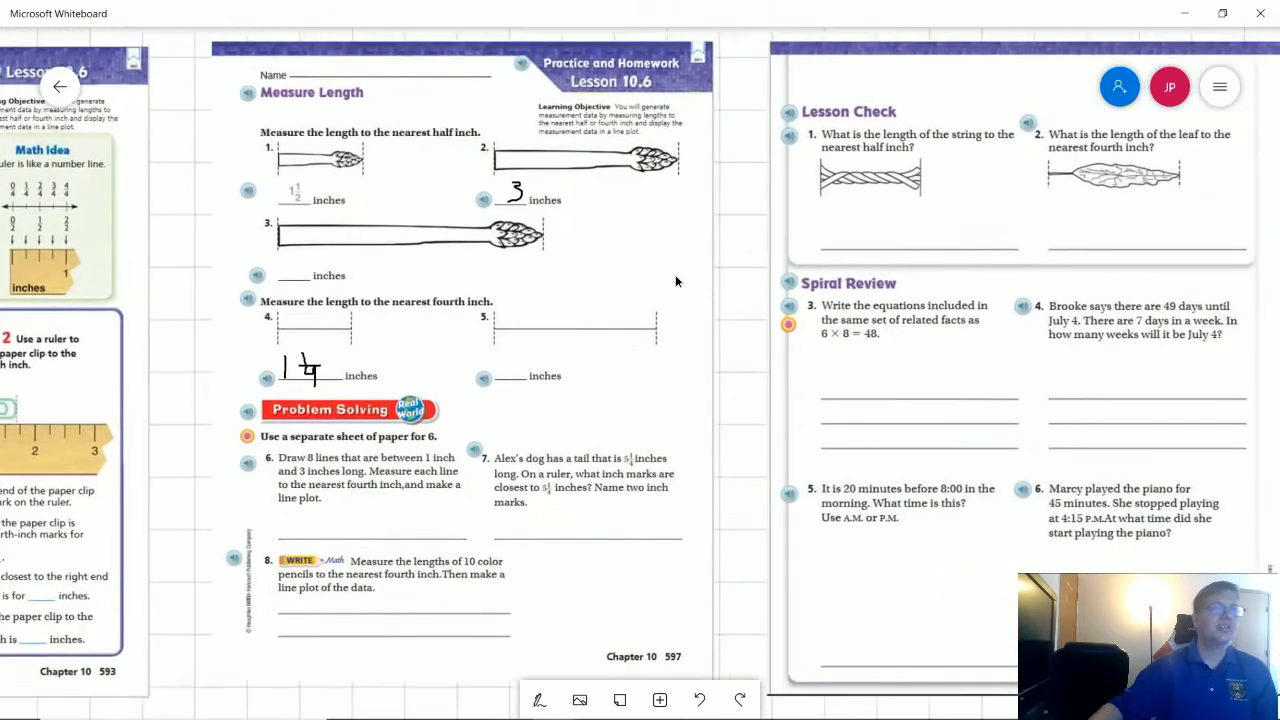
pyautogui.scroll(3, 847, 267)
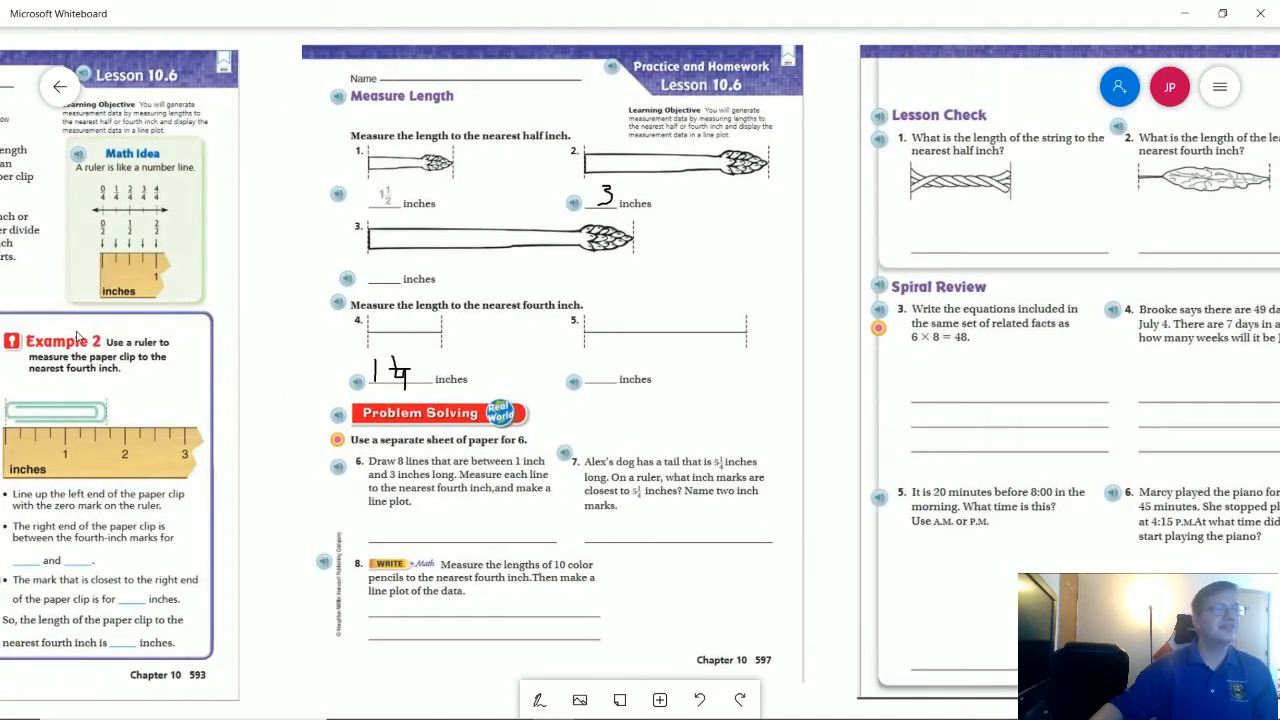
# Lay the Measure Length page's ruler over the string in Lesson Check question 1
pyautogui.moveTo(79, 338); pyautogui.dragTo(1018, 362)
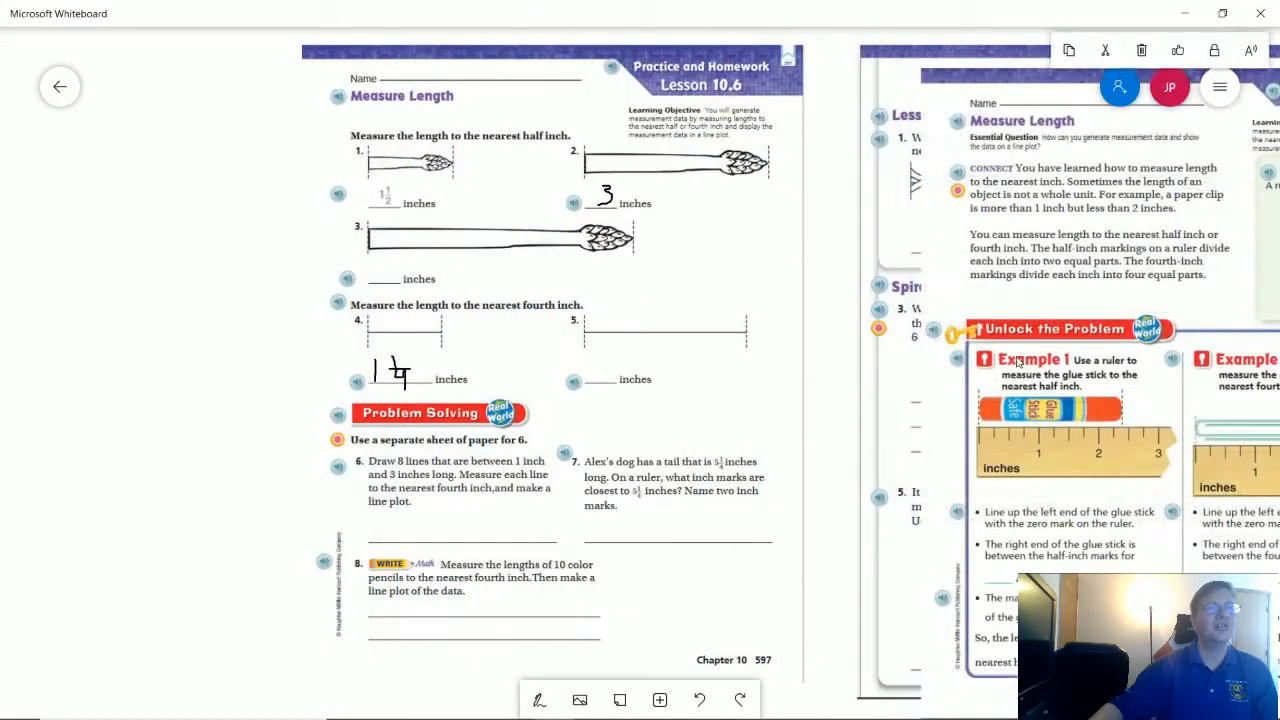
pyautogui.moveTo(840, 343); pyautogui.dragTo(312, 303)
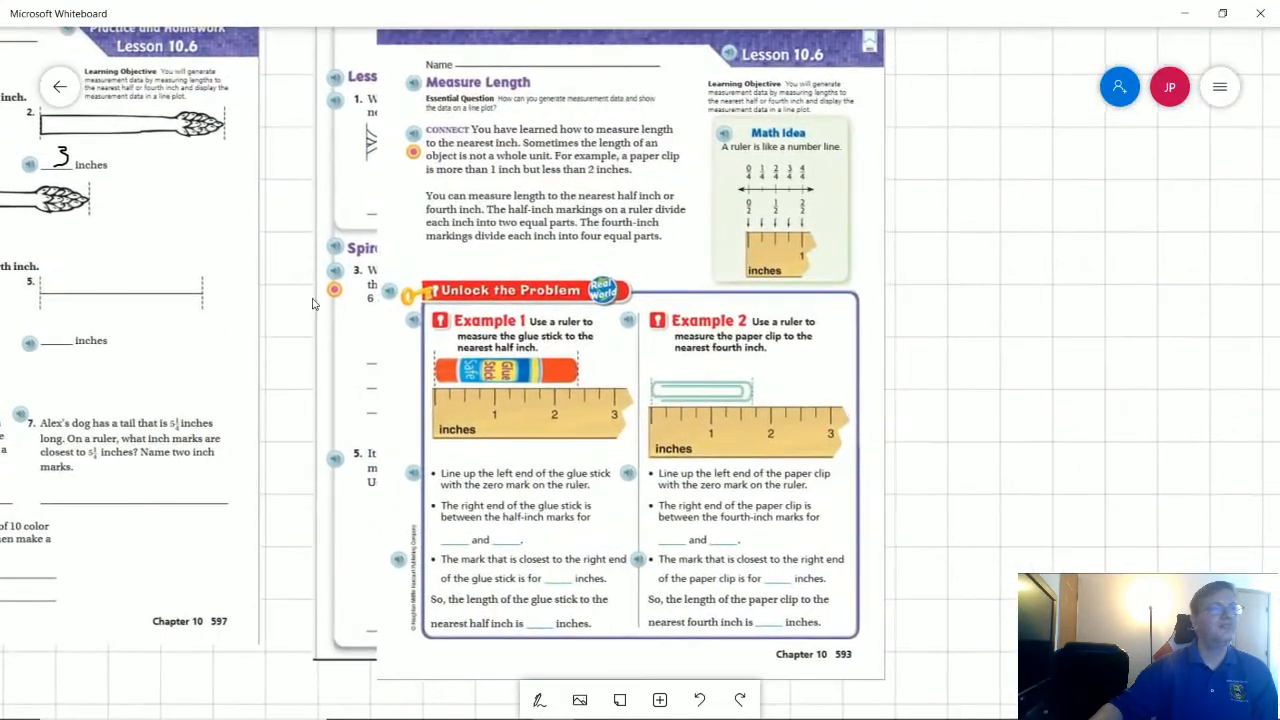
pyautogui.moveTo(585, 330)
pyautogui.mouseDown()
pyautogui.moveTo(880, 313)
pyautogui.moveTo(1077, 369)
pyautogui.mouseUp()
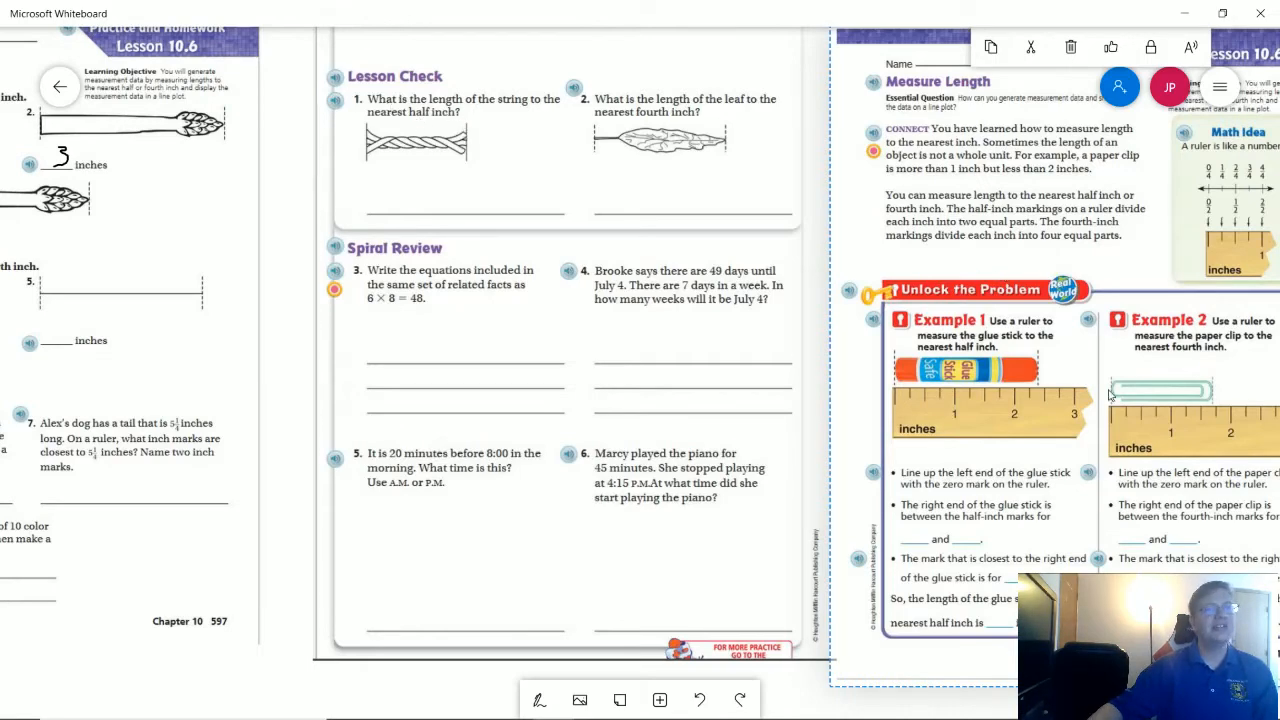
pyautogui.moveTo(903, 365)
pyautogui.mouseDown()
pyautogui.moveTo(728, 290)
pyautogui.moveTo(349, 200)
pyautogui.moveTo(361, 188)
pyautogui.mouseUp()
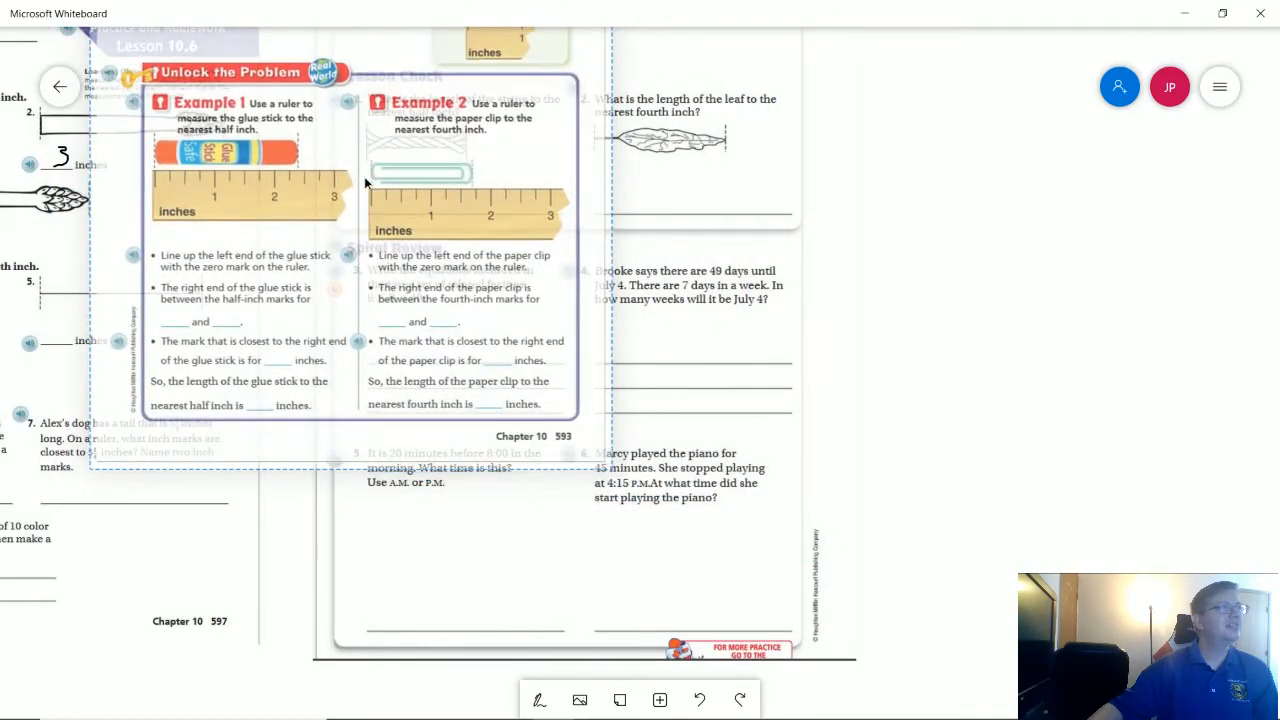
pyautogui.moveTo(361, 188); pyautogui.dragTo(361, 162)
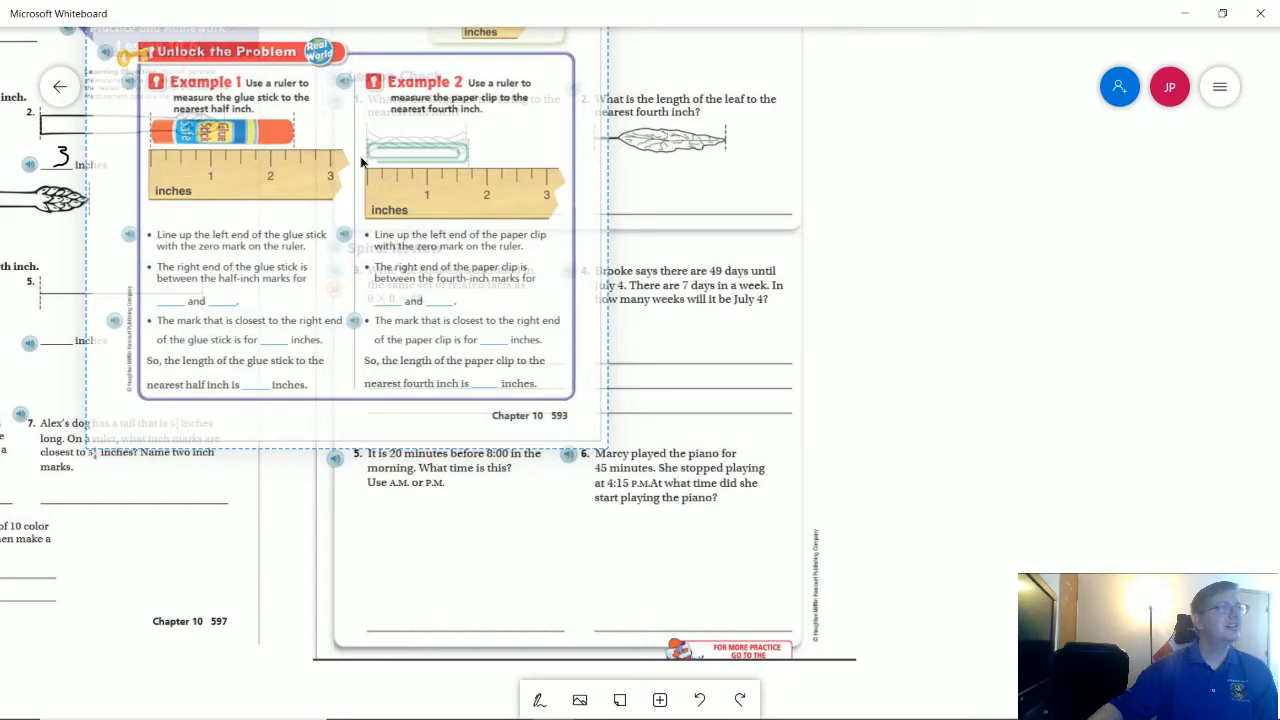
pyautogui.moveTo(361, 162); pyautogui.dragTo(361, 163)
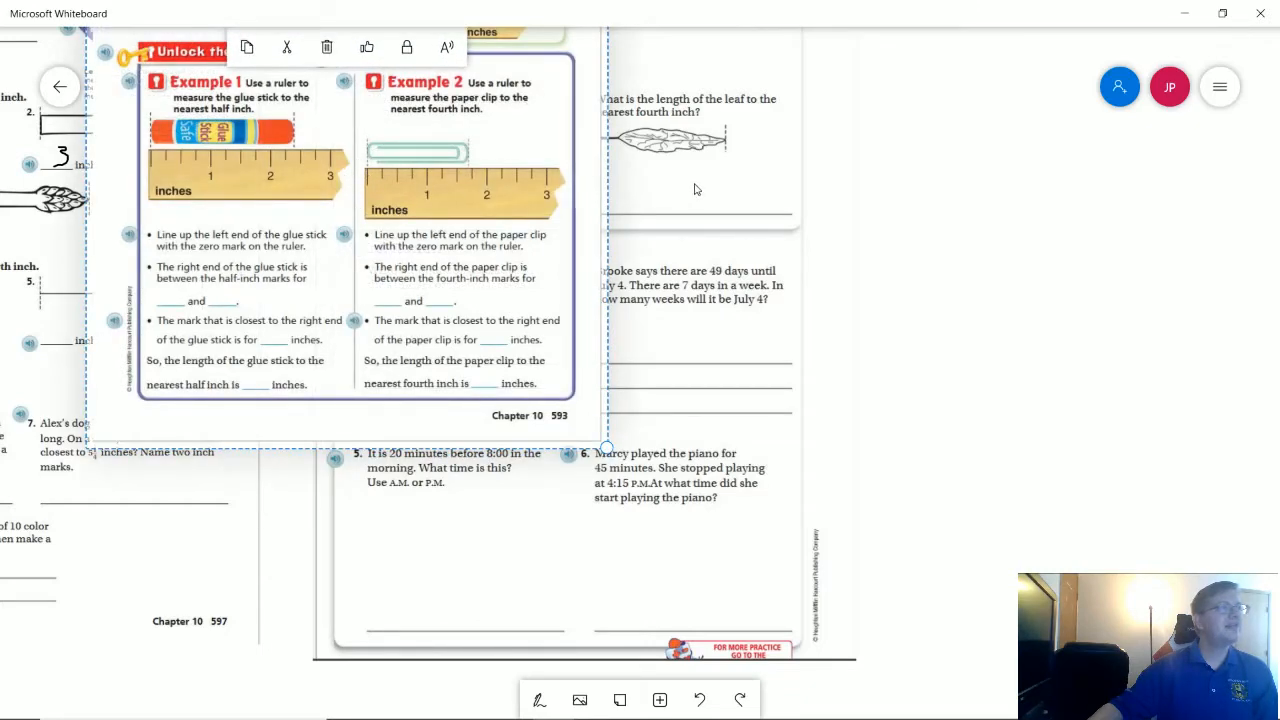
# Fine-tune the ruler alignment, return the lesson page to the right, and start inking 1½
pyautogui.click(895, 172)
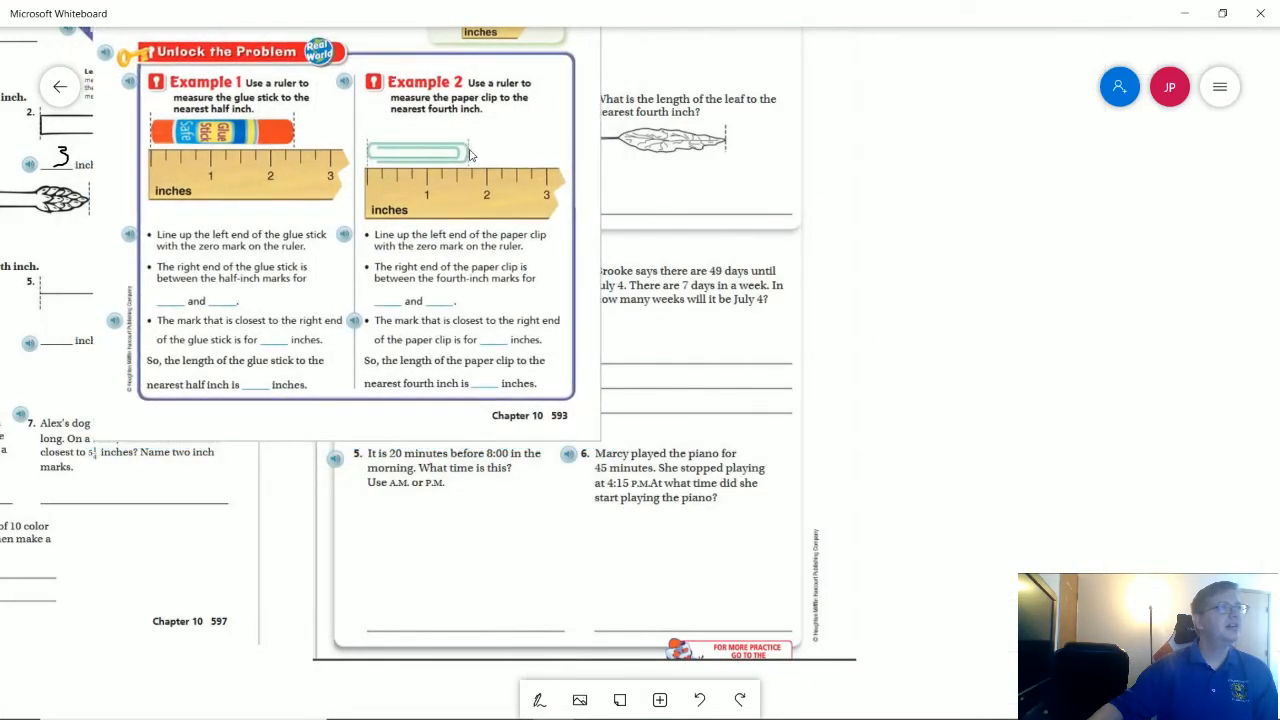
pyautogui.moveTo(496, 164); pyautogui.dragTo(500, 169)
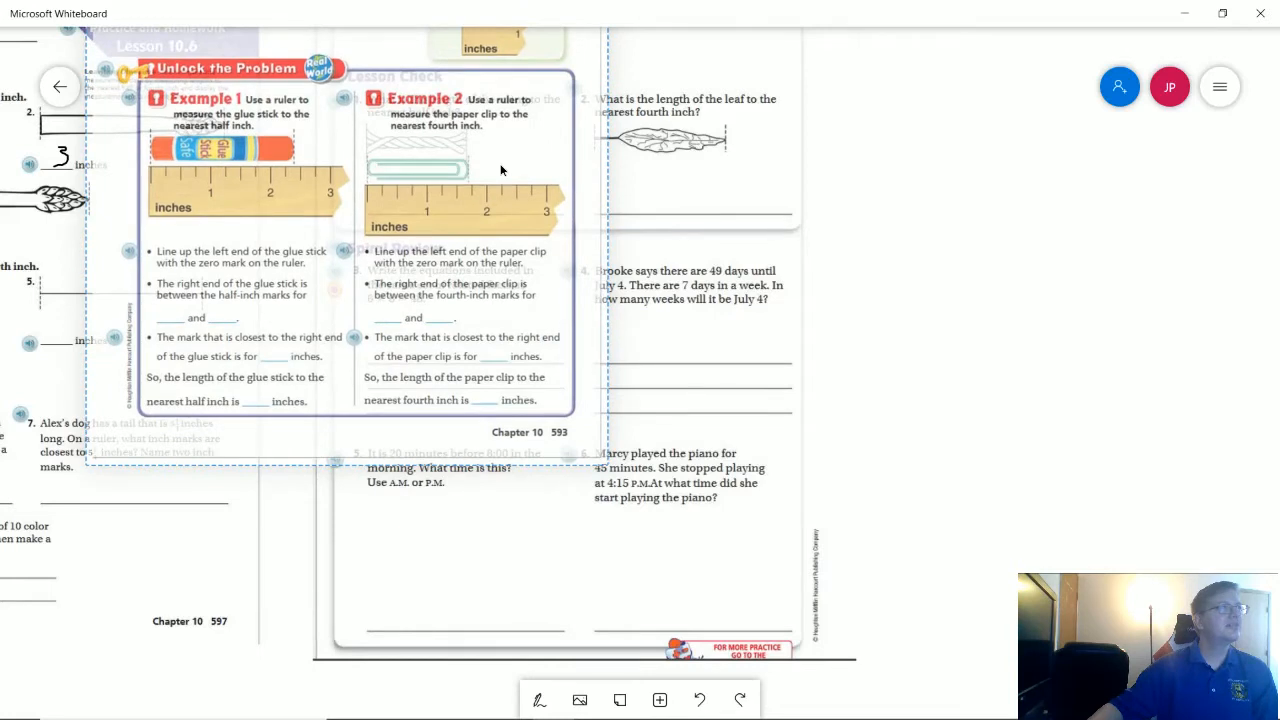
pyautogui.moveTo(498, 171); pyautogui.dragTo(501, 173)
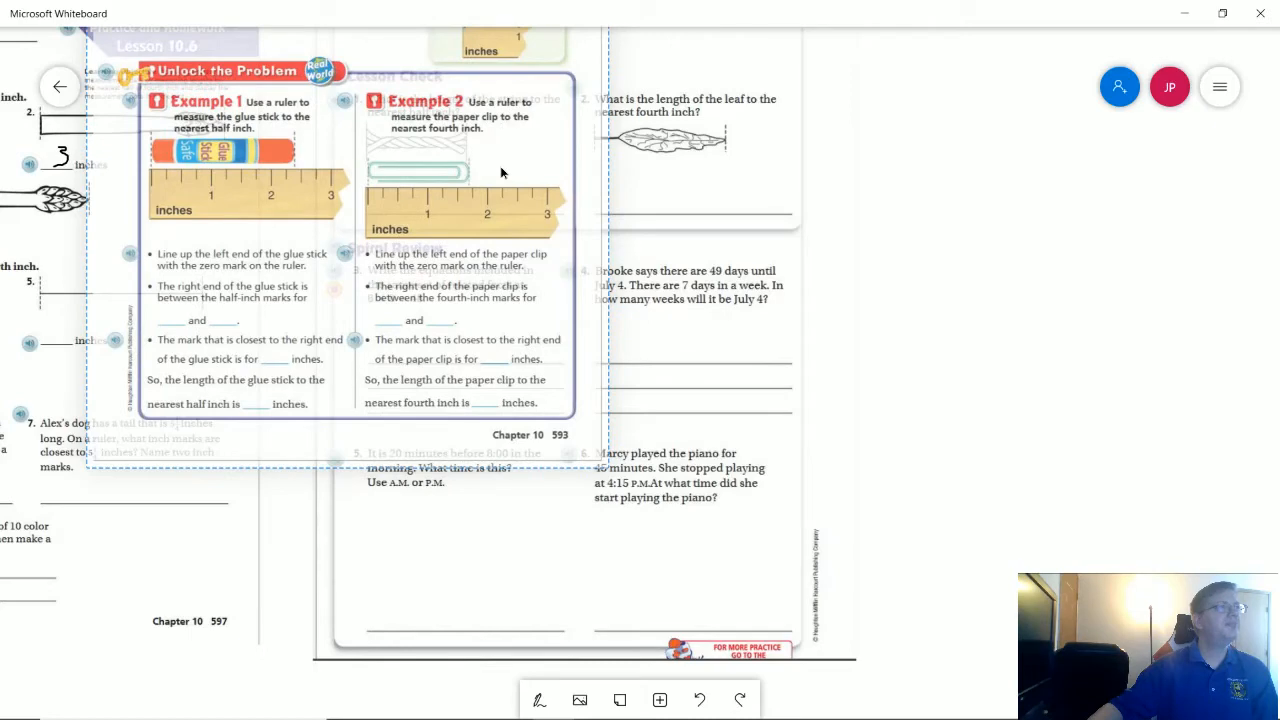
pyautogui.moveTo(501, 173); pyautogui.dragTo(1216, 316)
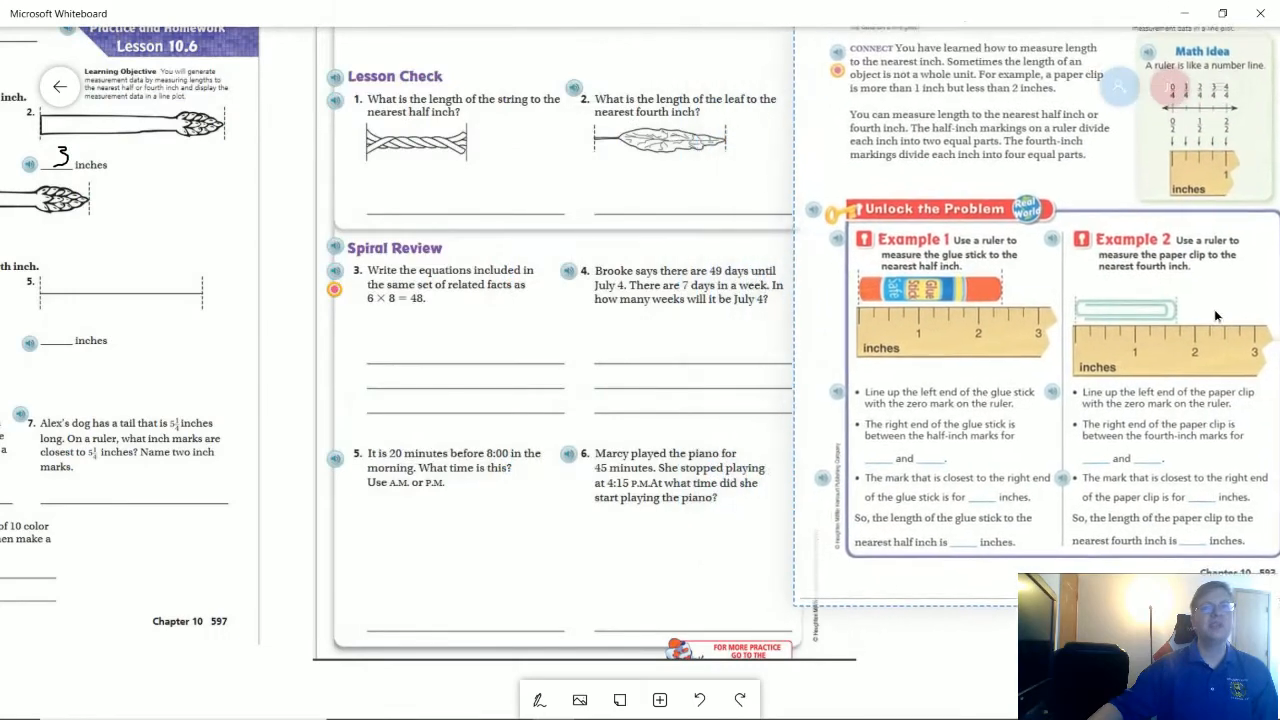
pyautogui.moveTo(1214, 316)
pyautogui.mouseDown()
pyautogui.moveTo(1258, 391)
pyautogui.moveTo(1062, 224)
pyautogui.moveTo(1151, 242)
pyautogui.moveTo(1263, 362)
pyautogui.moveTo(1065, 318)
pyautogui.mouseUp()
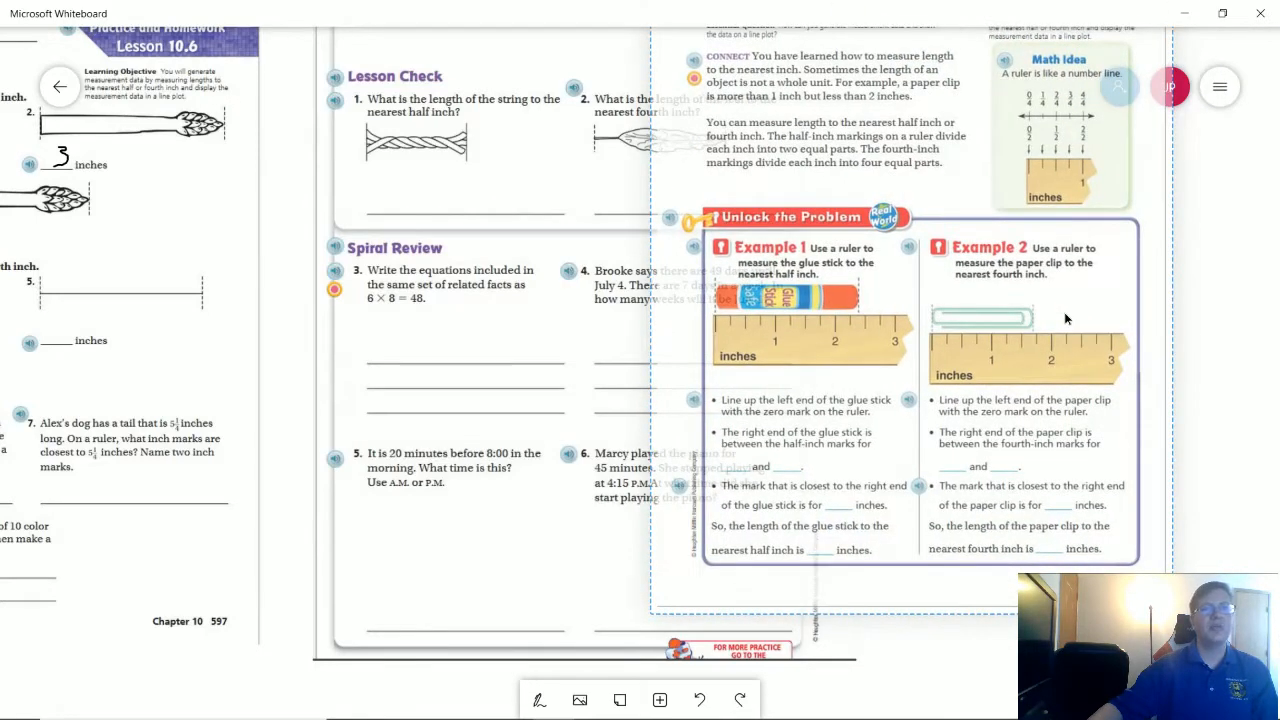
pyautogui.moveTo(1086, 327); pyautogui.dragTo(1260, 360)
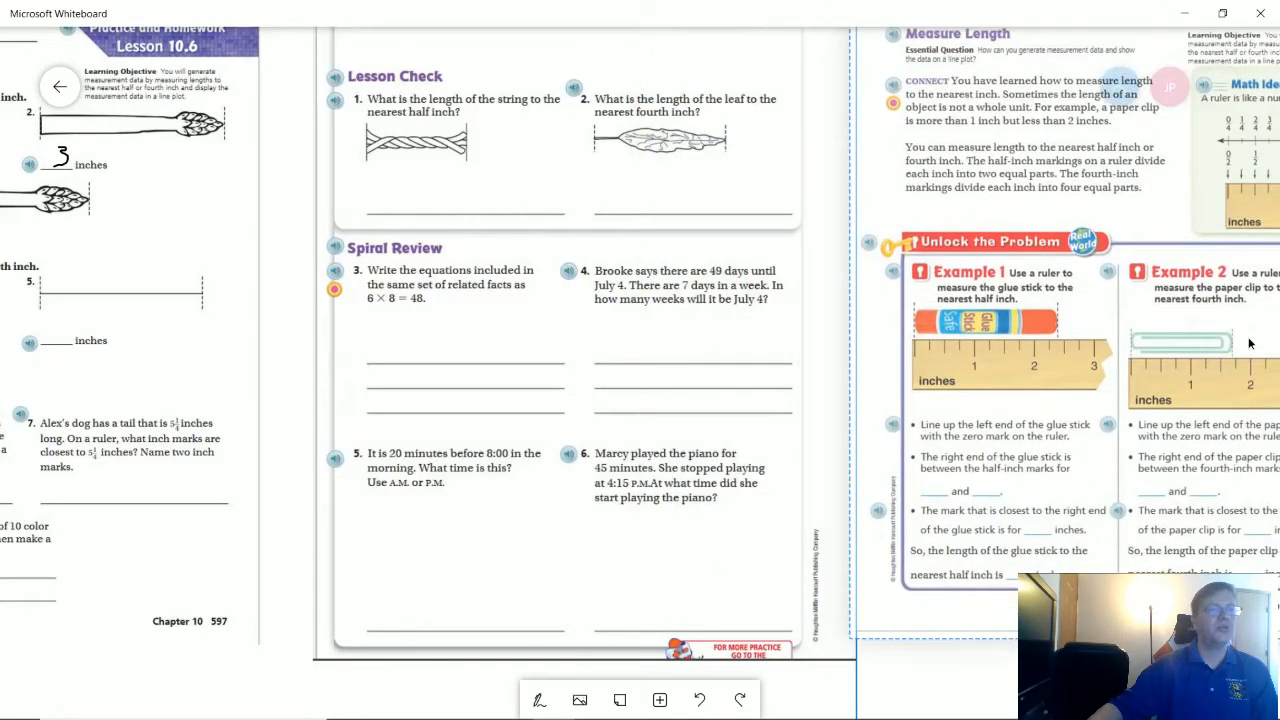
pyautogui.click(539, 700)
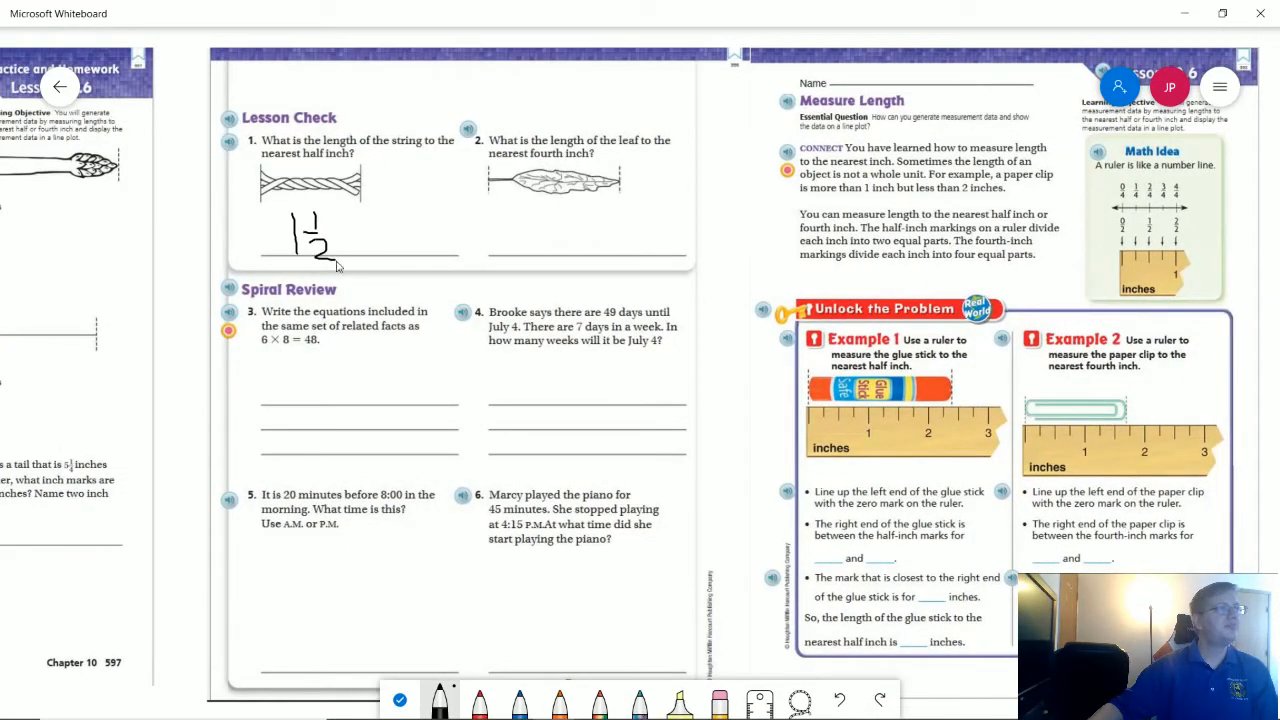
pyautogui.click(399, 699)
pyautogui.moveTo(1068, 229)
pyautogui.mouseDown()
pyautogui.moveTo(537, 5)
pyautogui.moveTo(1035, 302)
pyautogui.mouseUp()
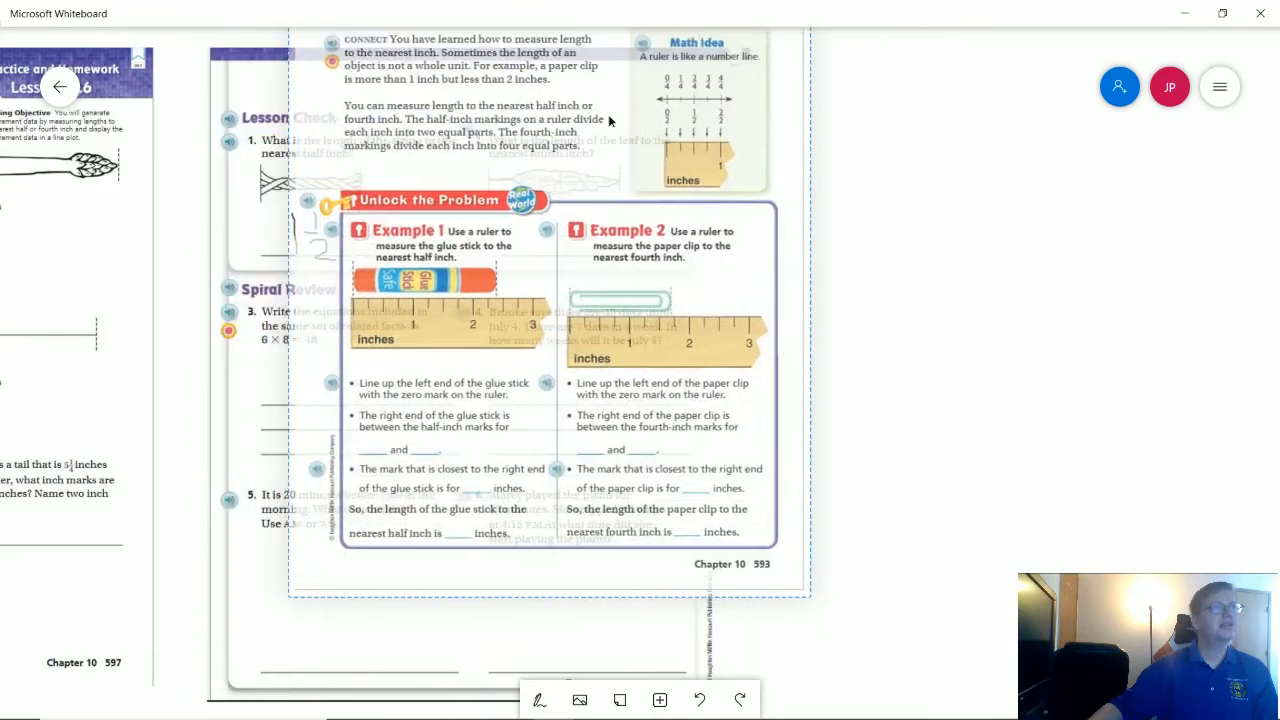
pyautogui.moveTo(1050, 379); pyautogui.dragTo(510, 146)
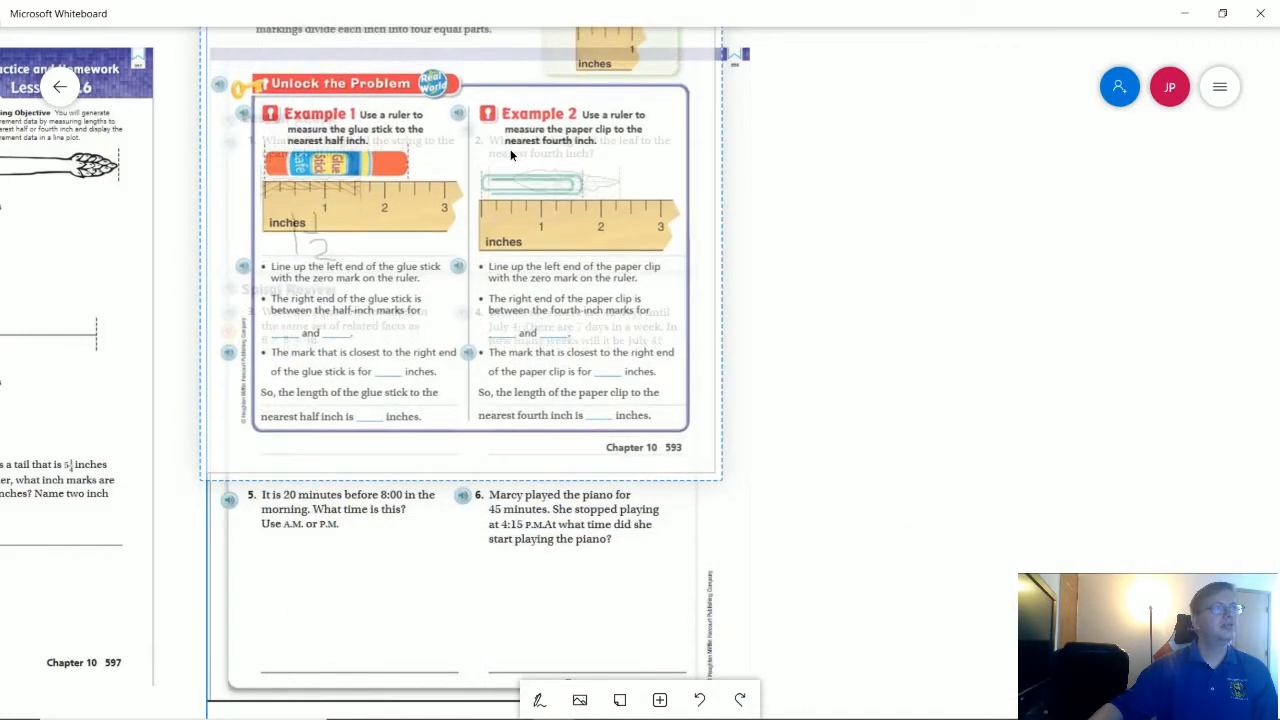
pyautogui.moveTo(510, 146); pyautogui.dragTo(730, 178)
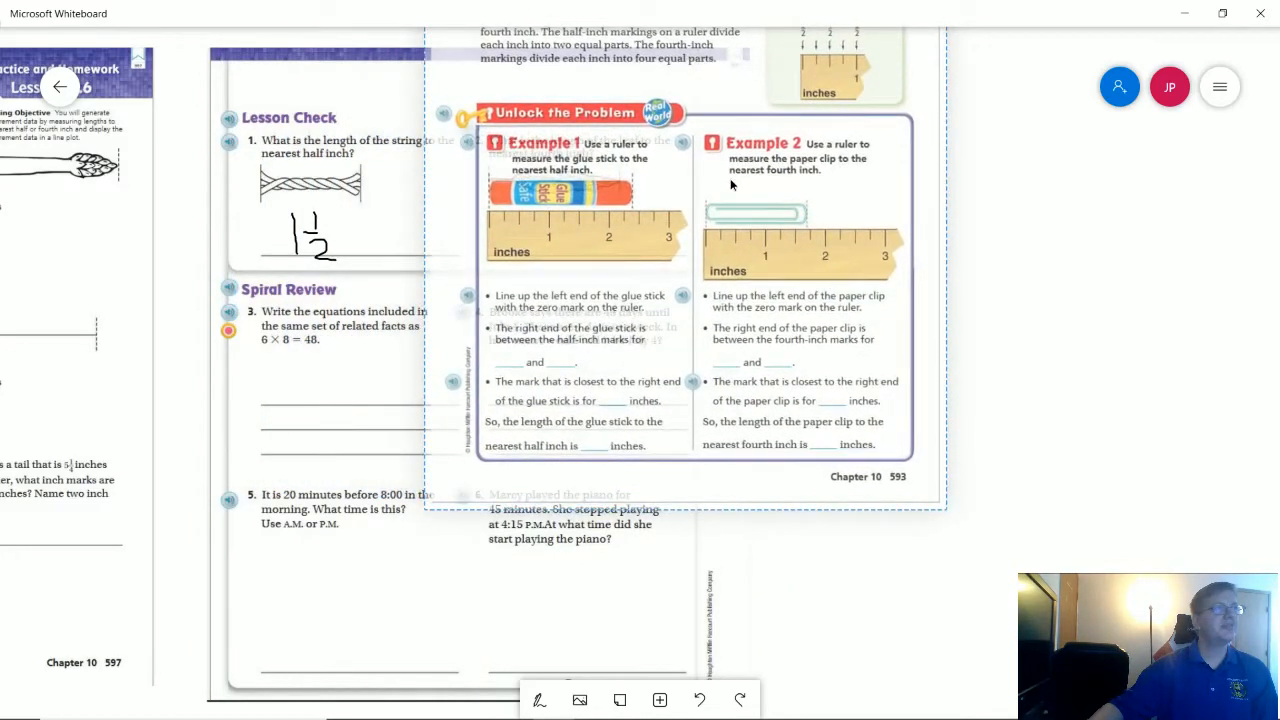
pyautogui.moveTo(730, 181); pyautogui.dragTo(729, 178)
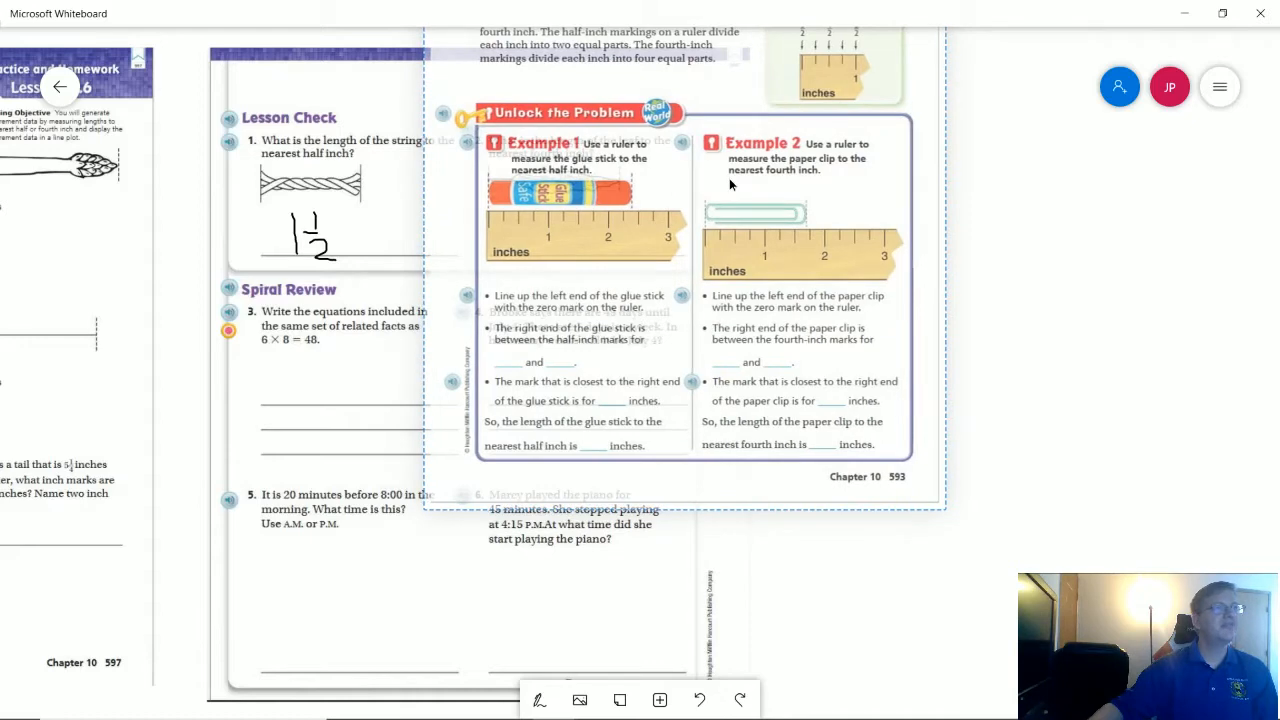
pyautogui.moveTo(729, 178)
pyautogui.mouseDown()
pyautogui.moveTo(1072, 365)
pyautogui.moveTo(1076, 386)
pyautogui.mouseUp()
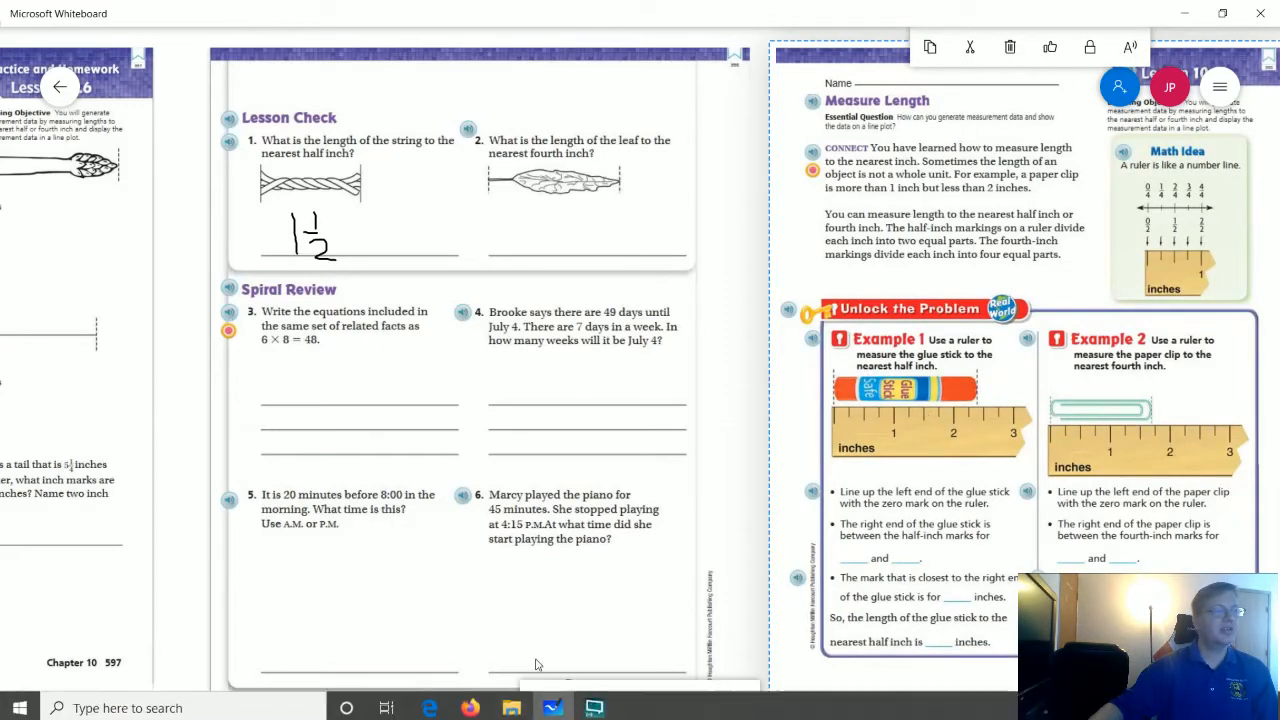
# Start inking to write 2¼ as the leaf's length under question 2
pyautogui.click(540, 700)
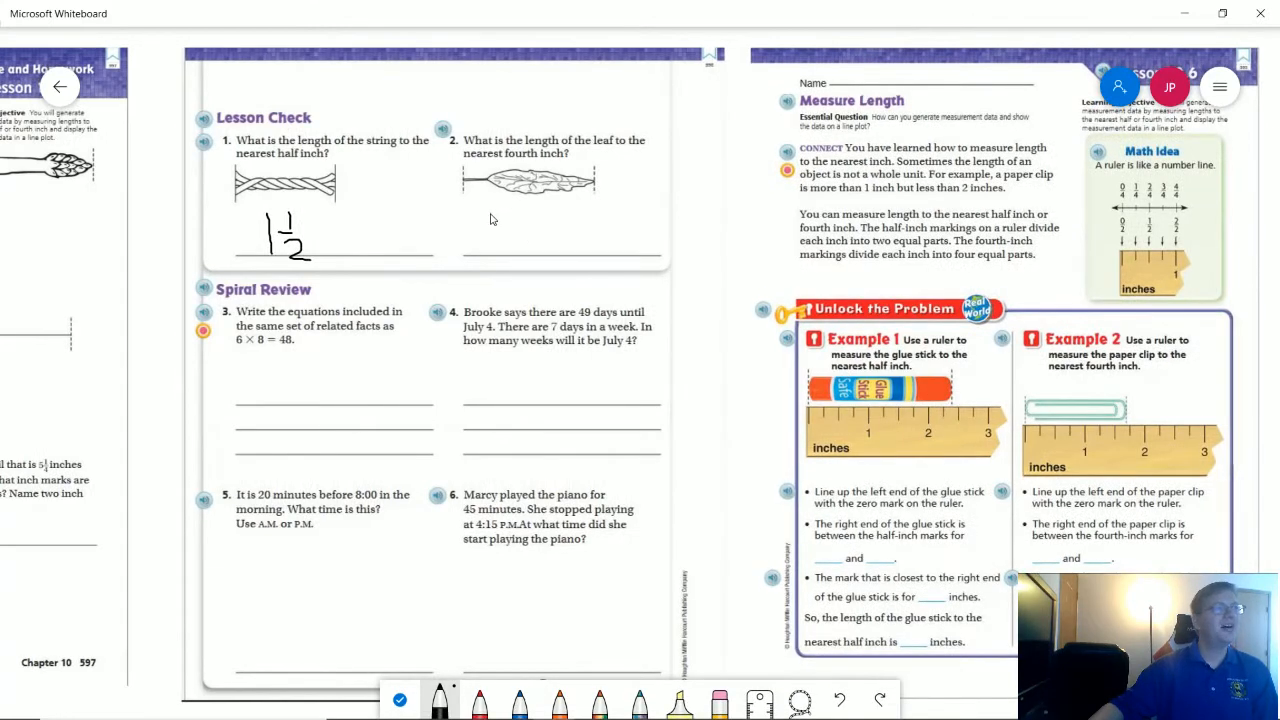